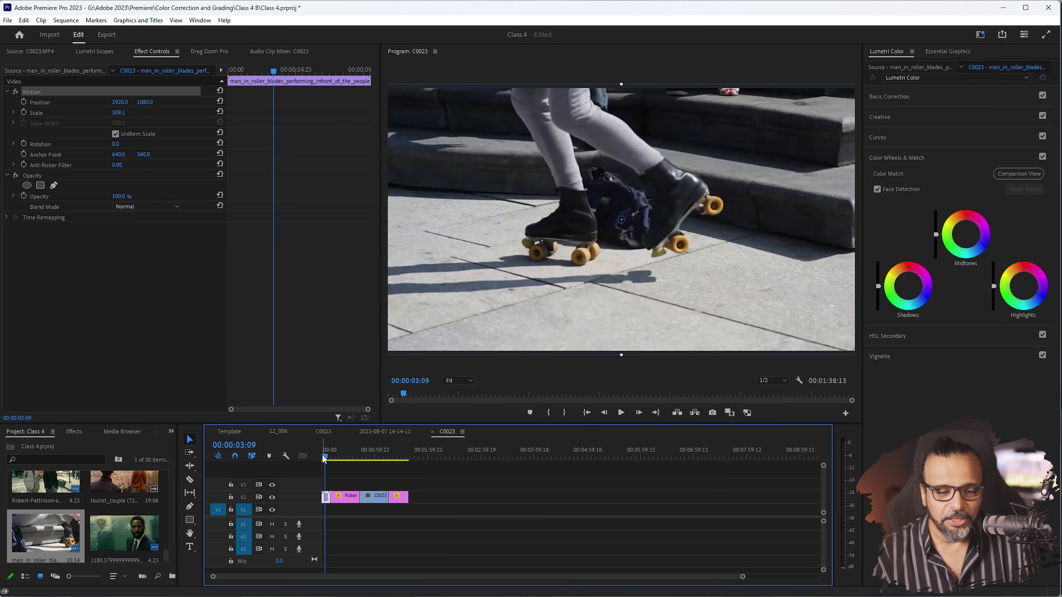
# Play through the sequence, compare the Tenet shot with the town square, and collapse Color Wheels & Match
pyautogui.click(322, 458)
pyautogui.press('space')
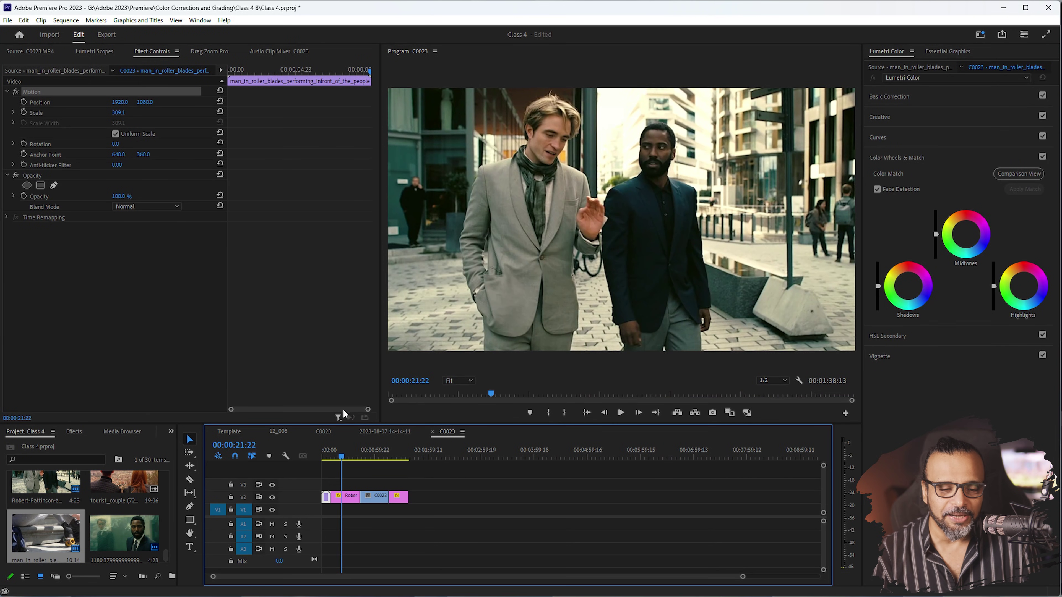
pyautogui.moveTo(324, 460); pyautogui.dragTo(328, 461)
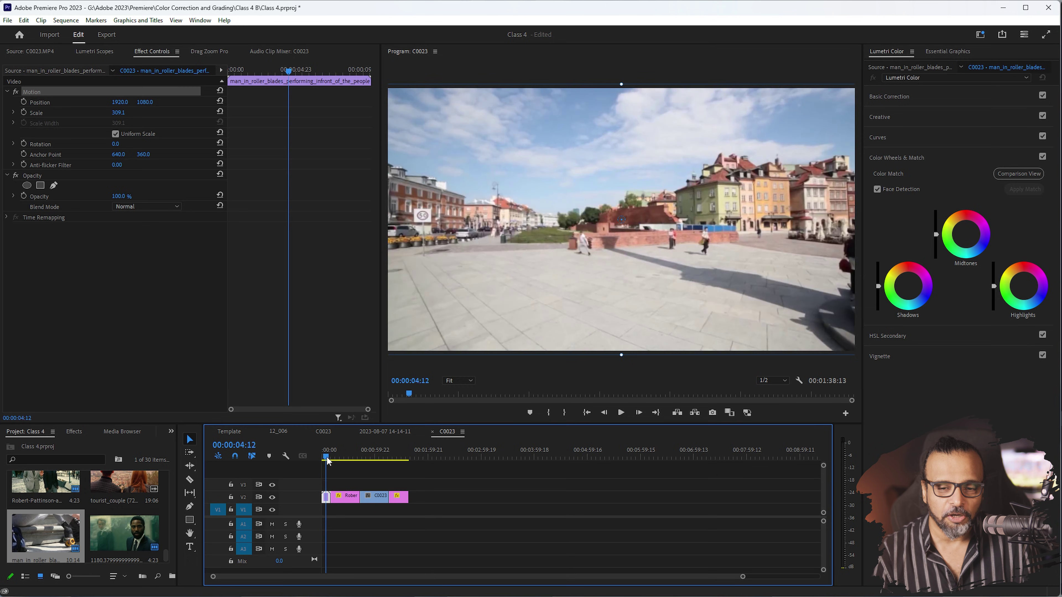
pyautogui.click(344, 457)
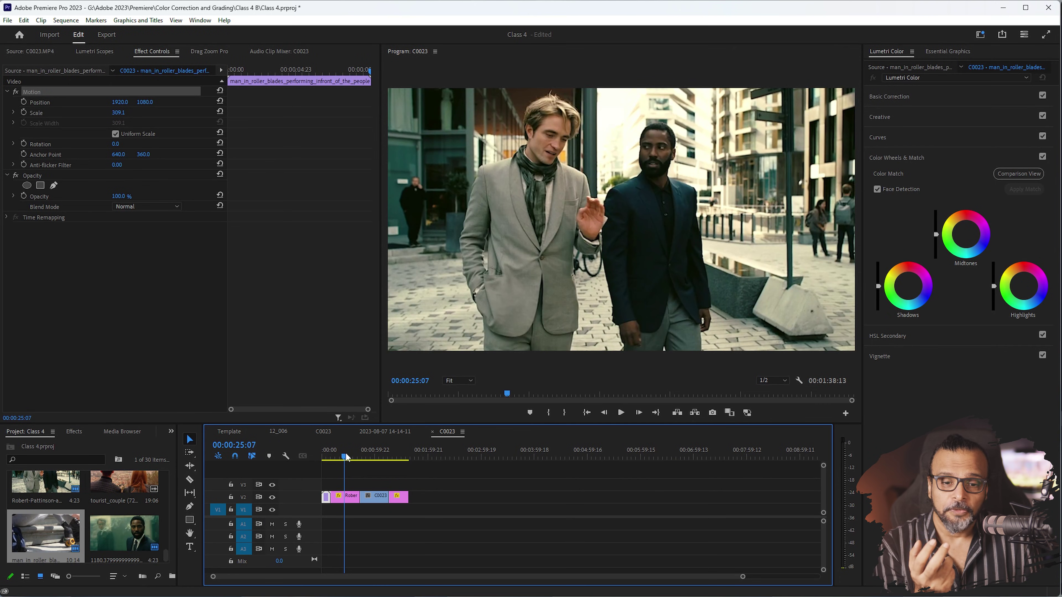
pyautogui.moveTo(346, 461)
pyautogui.mouseDown()
pyautogui.moveTo(327, 459)
pyautogui.moveTo(339, 459)
pyautogui.mouseUp()
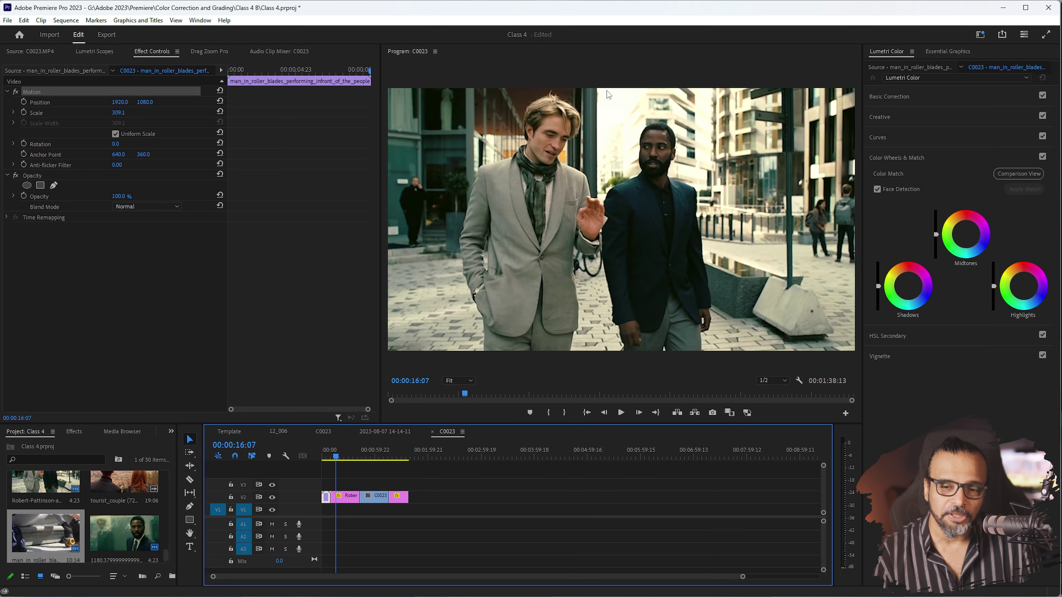
pyautogui.moveTo(337, 459); pyautogui.dragTo(327, 459)
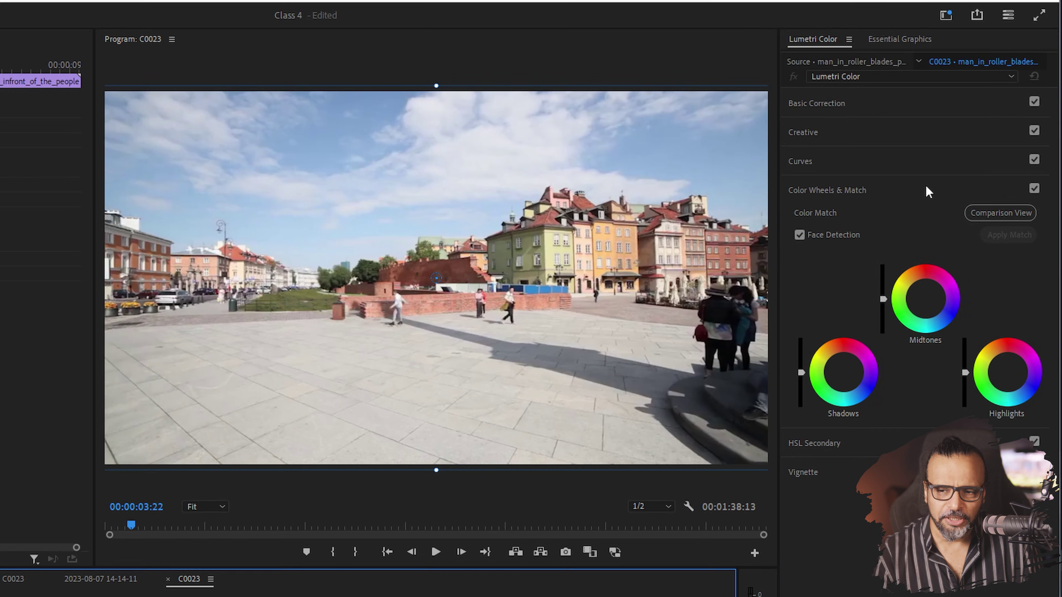
pyautogui.click(927, 192)
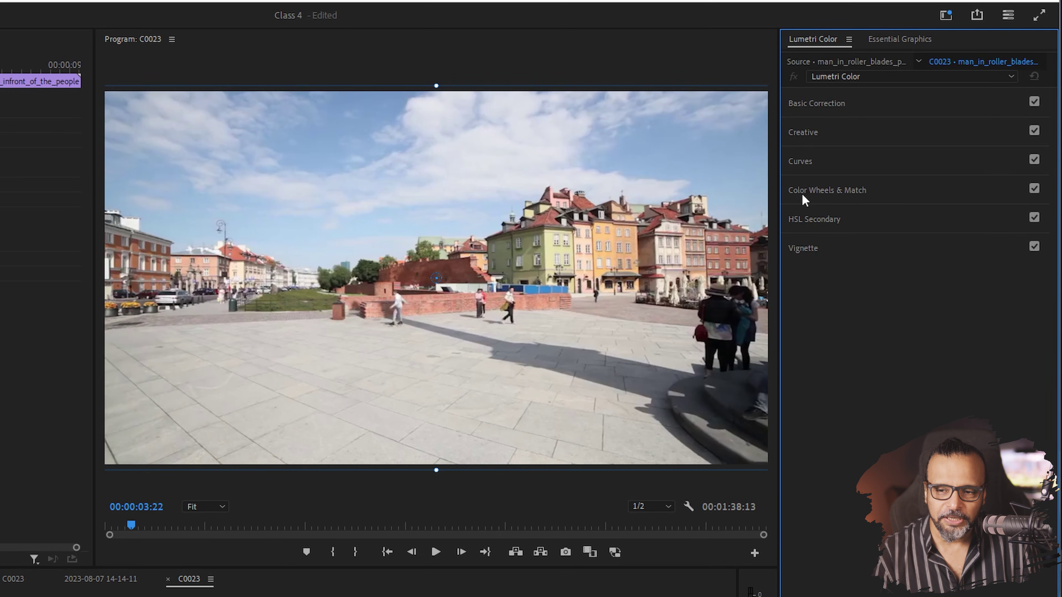
# Reveal the Color Match options and the Shadows, Midtones and Highlights wheels in Lumetri Color
pyautogui.click(908, 192)
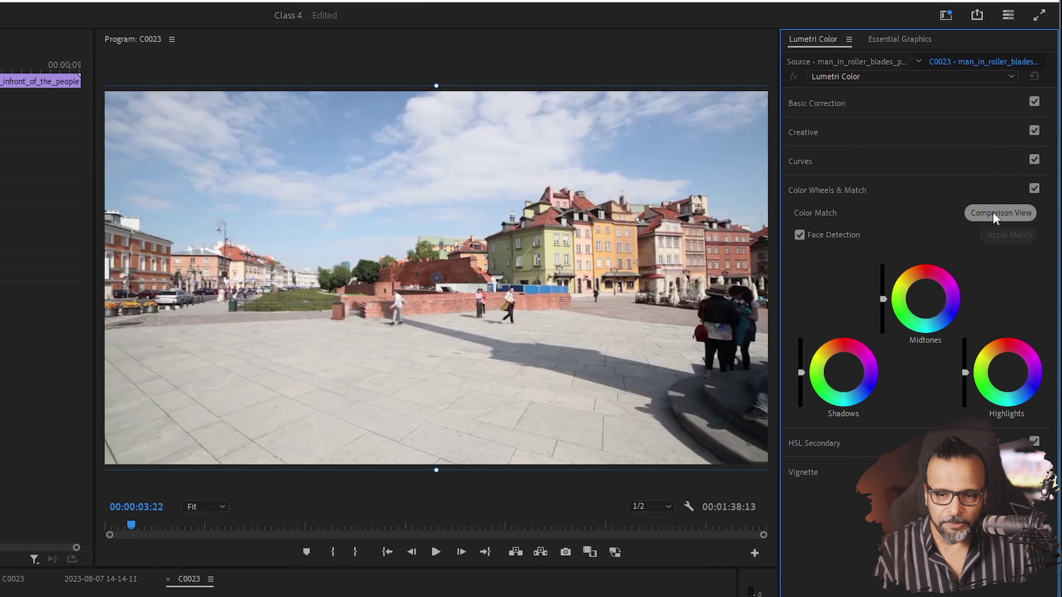
# Show a side-by-side comparison with the Tenet two-men shot as reference and the roller-skates clip as current
pyautogui.click(996, 214)
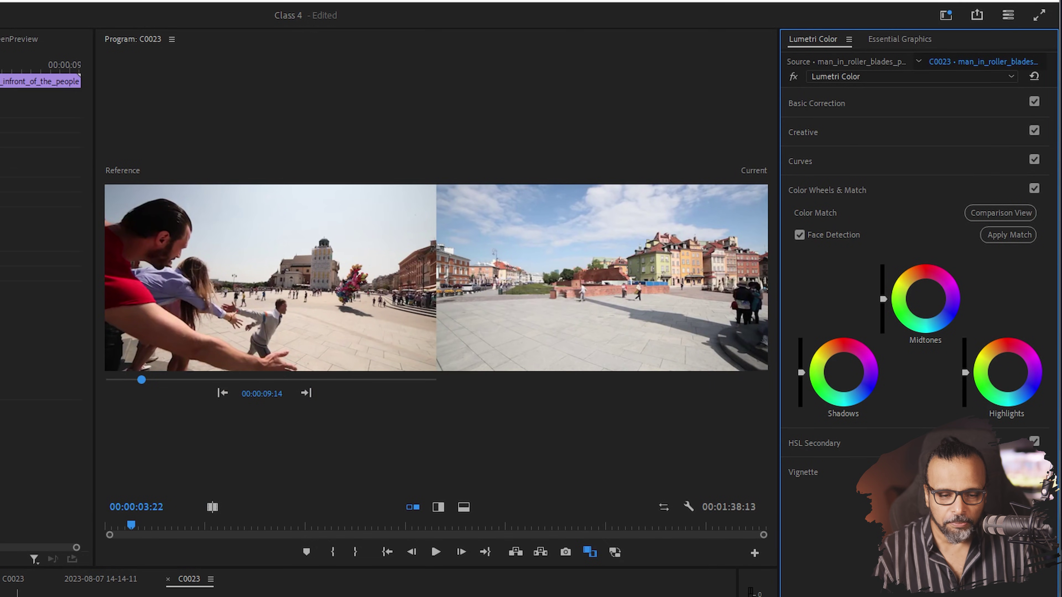
pyautogui.press('Down')
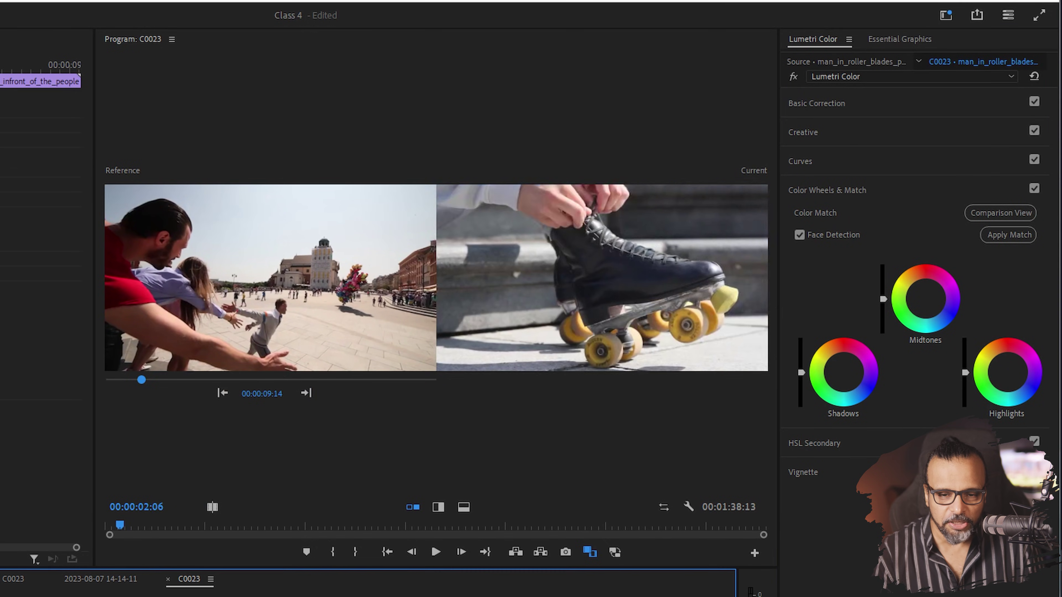
pyautogui.press('Down')
pyautogui.press('Down')
pyautogui.press('Down')
pyautogui.press('Down')
pyautogui.press('Down')
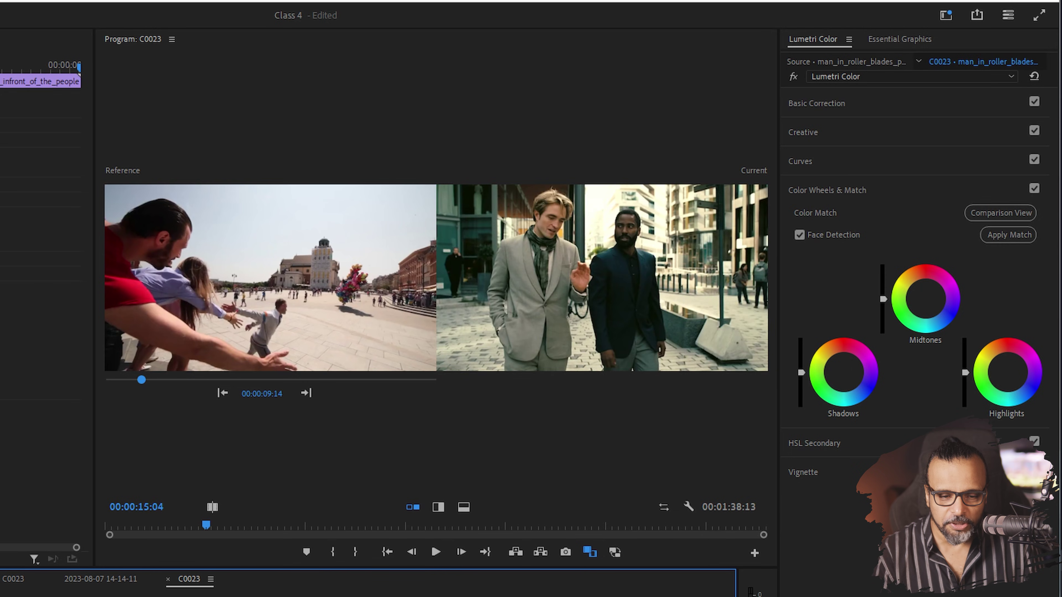
pyautogui.press('Up')
pyautogui.press('Up')
pyautogui.press('Up')
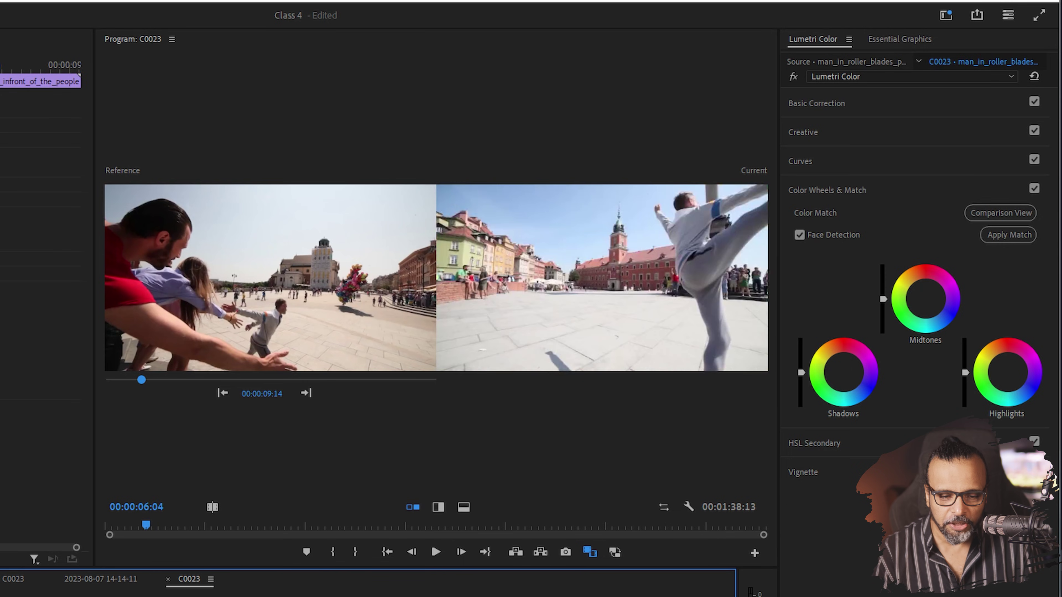
pyautogui.press('Up')
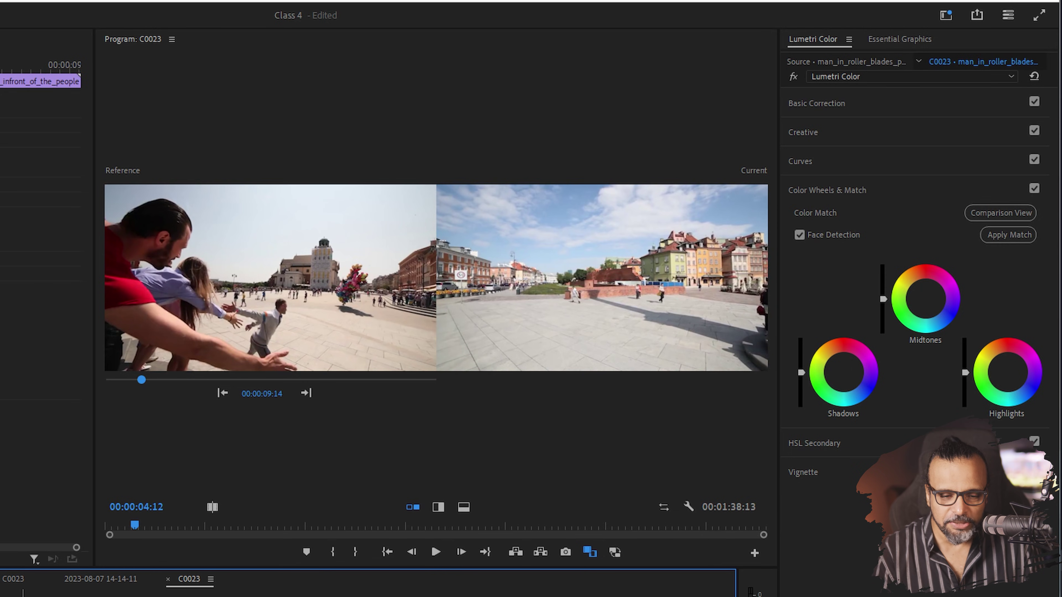
pyautogui.moveTo(142, 380); pyautogui.dragTo(151, 379)
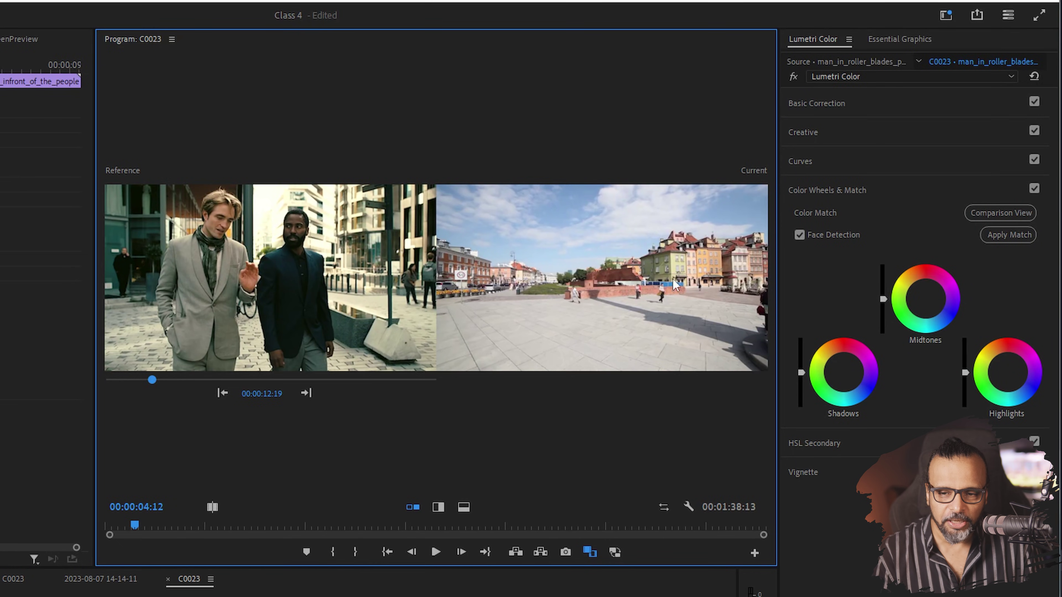
pyautogui.press('Up')
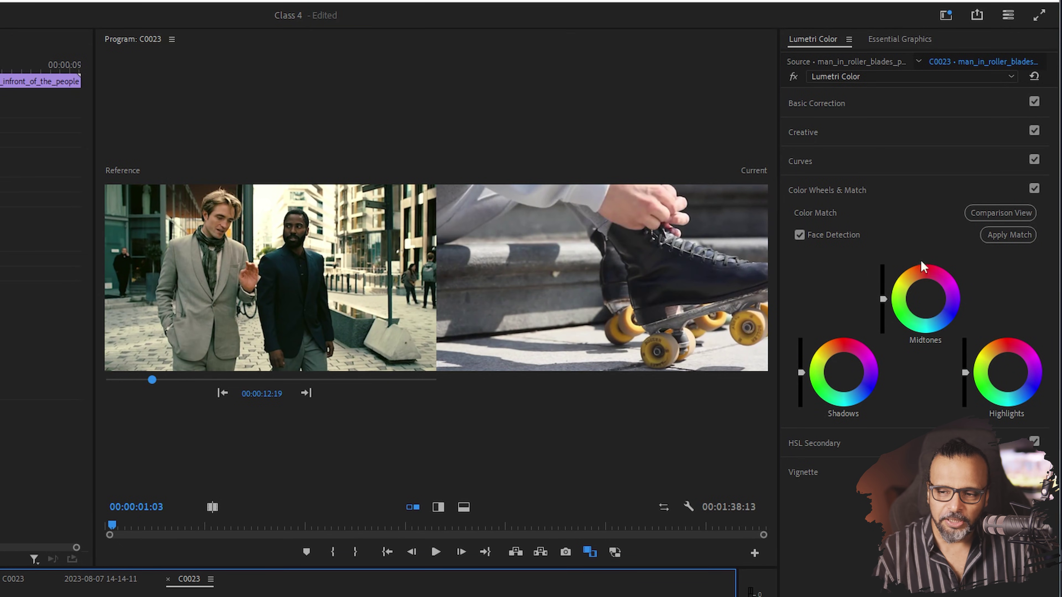
# Apply Color Match to the roller-skating clip against the Tenet reference and review the result
pyautogui.click(1002, 236)
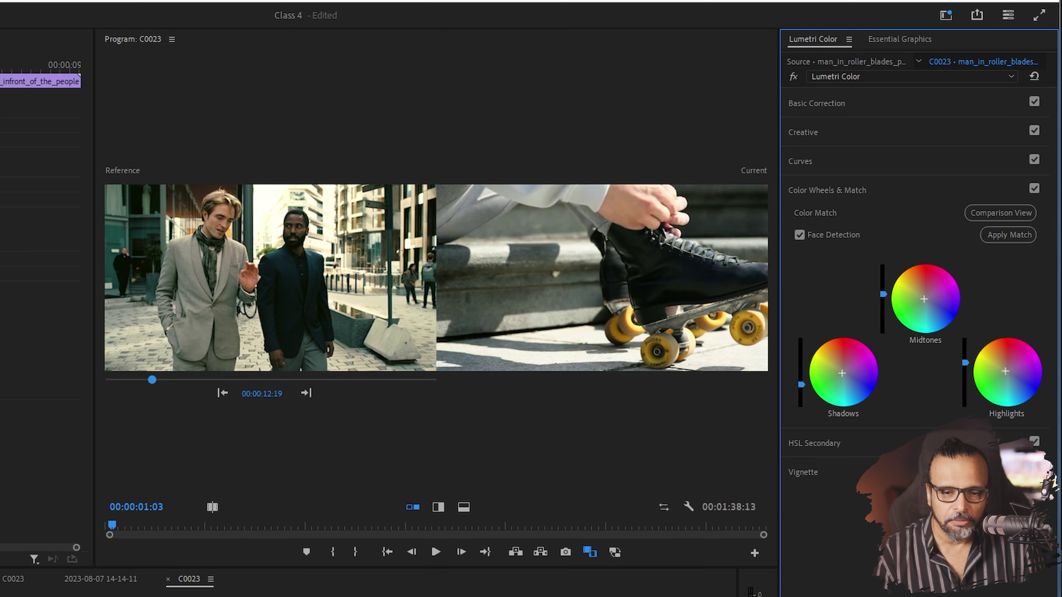
pyautogui.press('space')
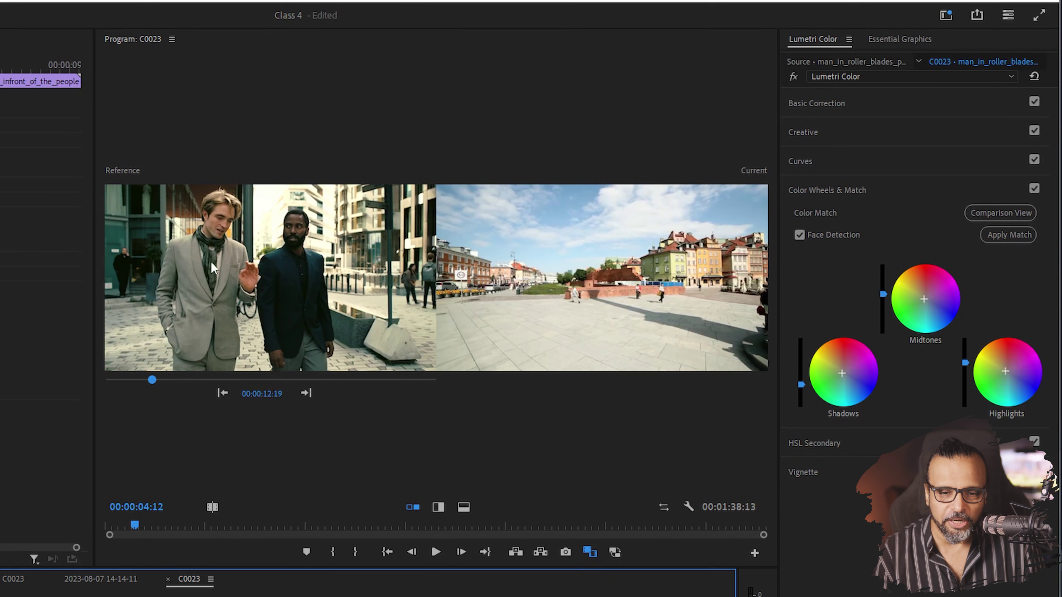
pyautogui.click(842, 374)
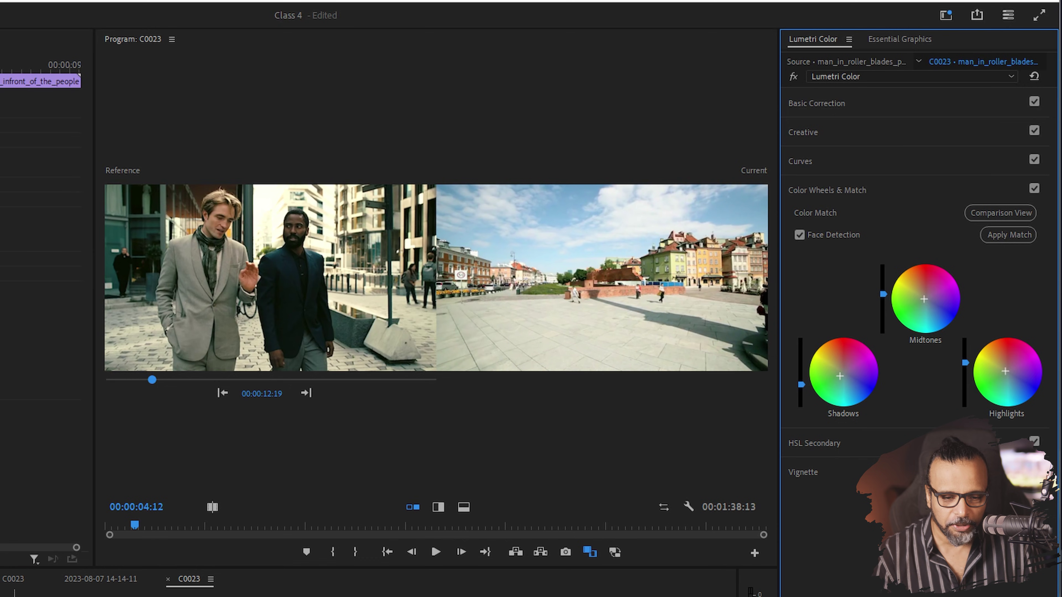
pyautogui.click(112, 594)
# Nudge the Highlights colour balance up-left and lower the Highlights slider slightly
pyautogui.click(839, 376)
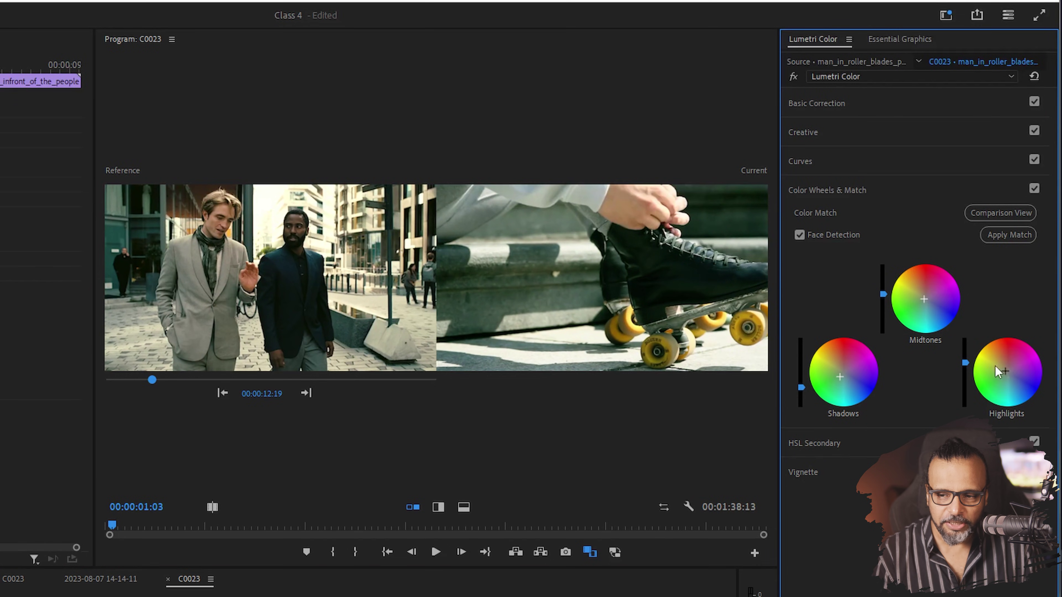
pyautogui.moveTo(1005, 371); pyautogui.dragTo(1005, 368)
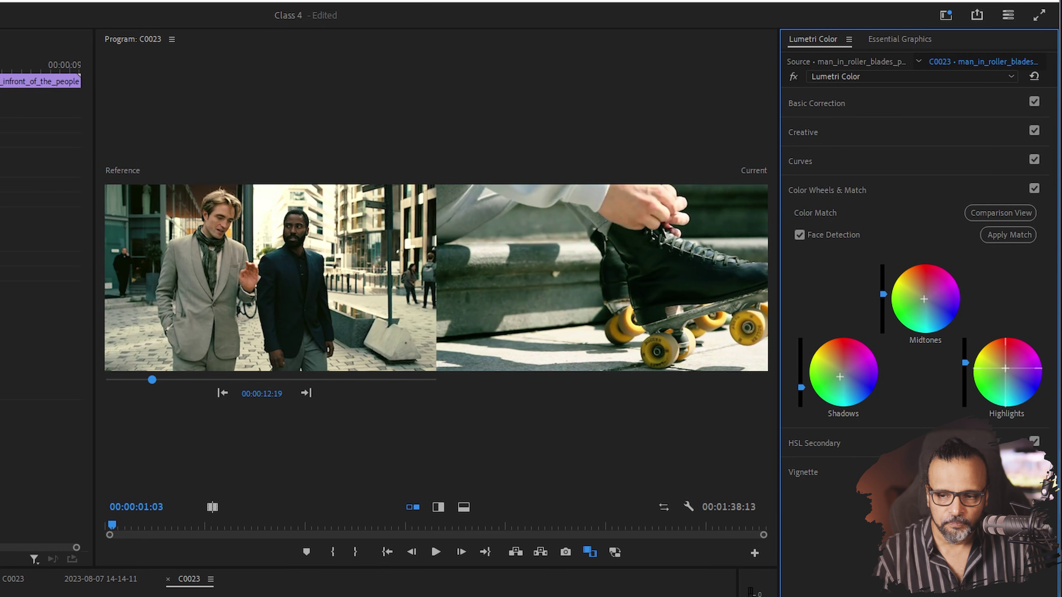
pyautogui.moveTo(965, 363); pyautogui.dragTo(965, 364)
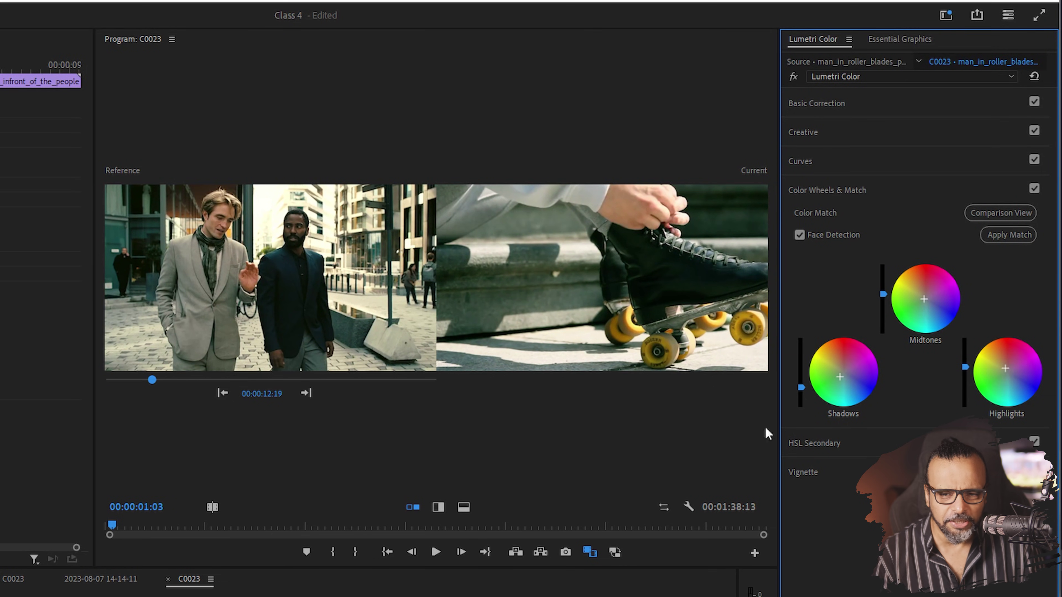
pyautogui.press('Down')
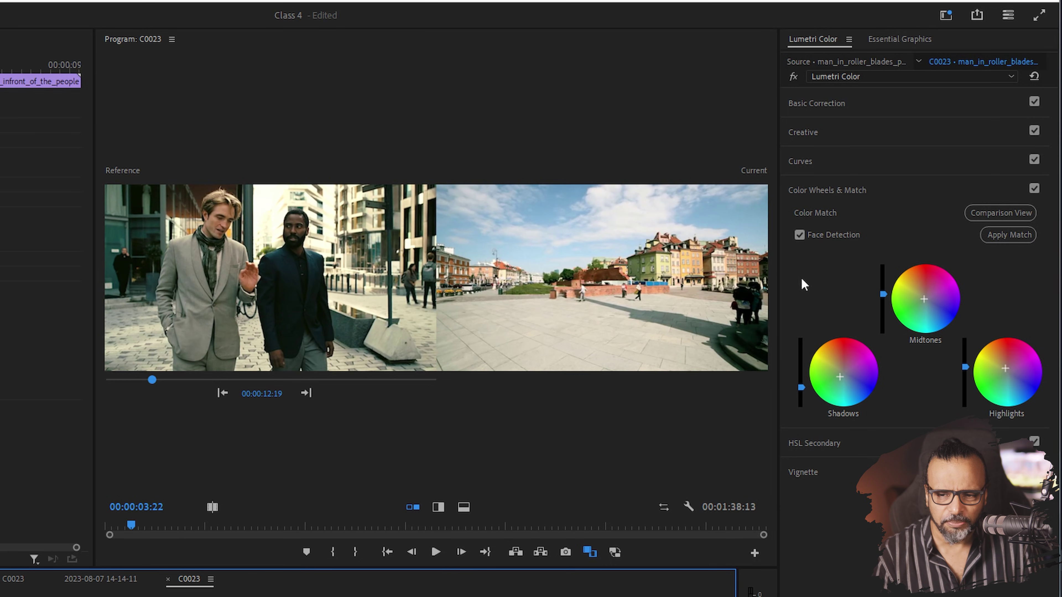
# Nudge the Midtones balance up-left, compare with the grade bypassed, then move to the webcam shot
pyautogui.moveTo(927, 307); pyautogui.dragTo(926, 304)
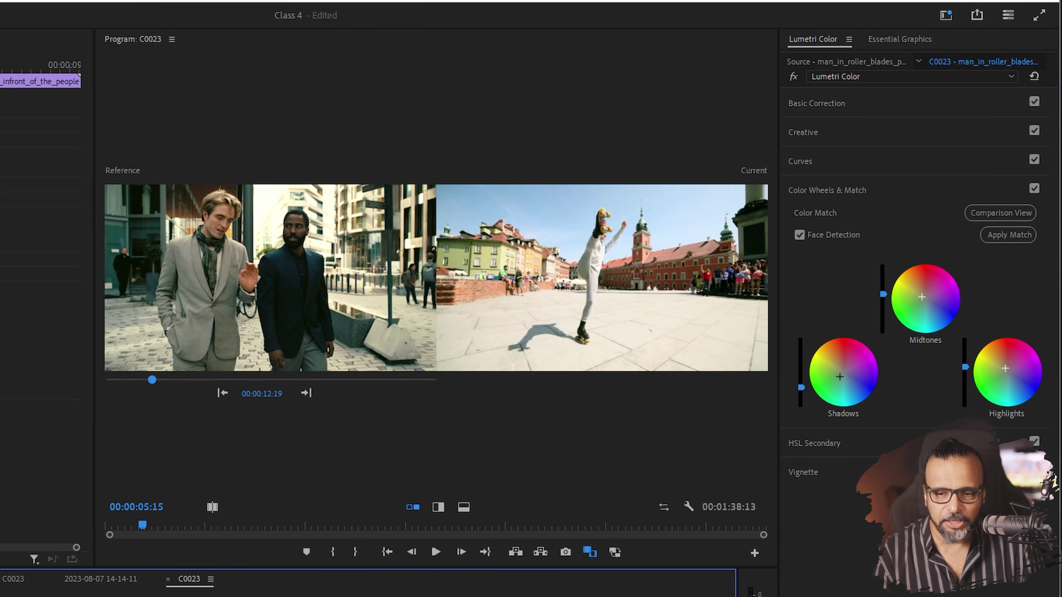
pyautogui.press('space')
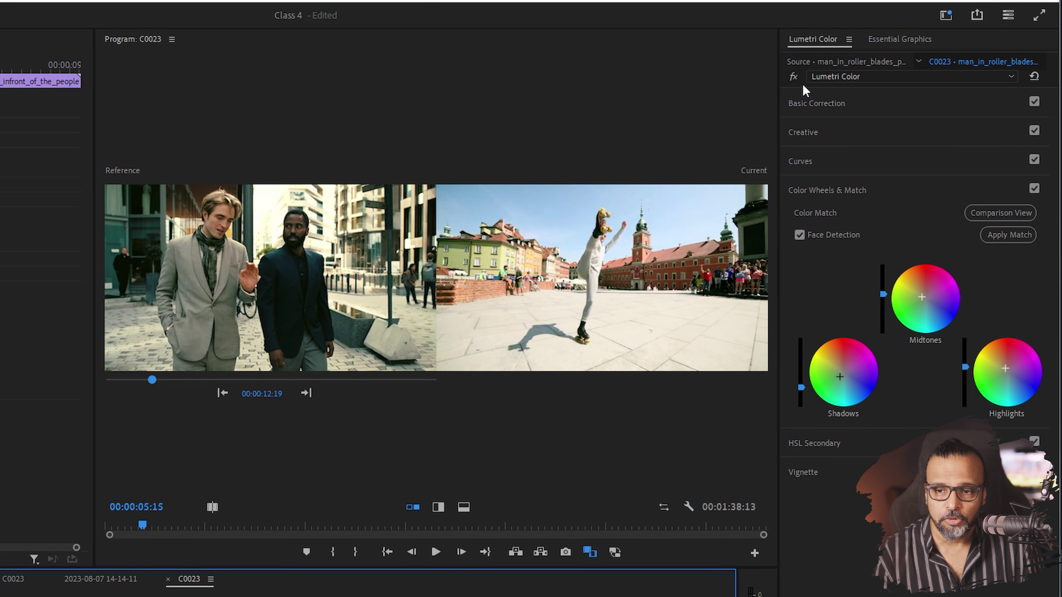
pyautogui.click(793, 78)
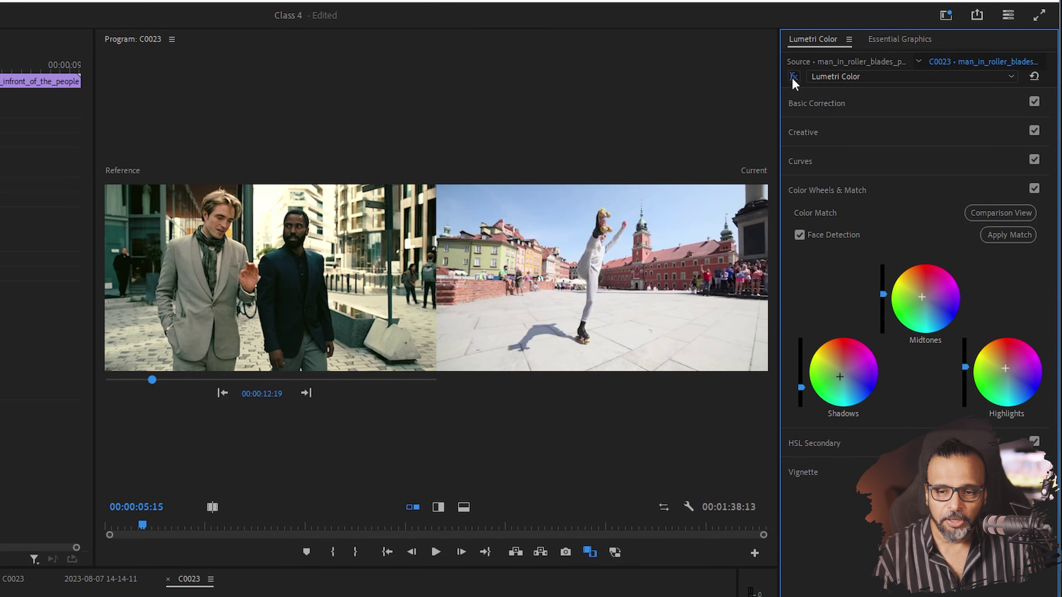
pyautogui.click(792, 78)
pyautogui.click(793, 77)
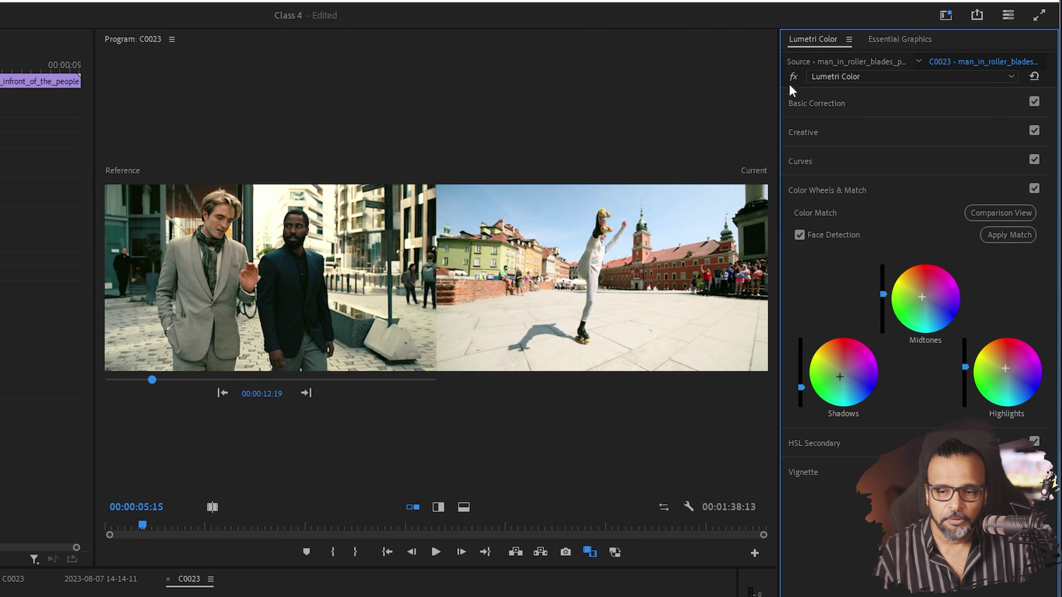
pyautogui.click(246, 592)
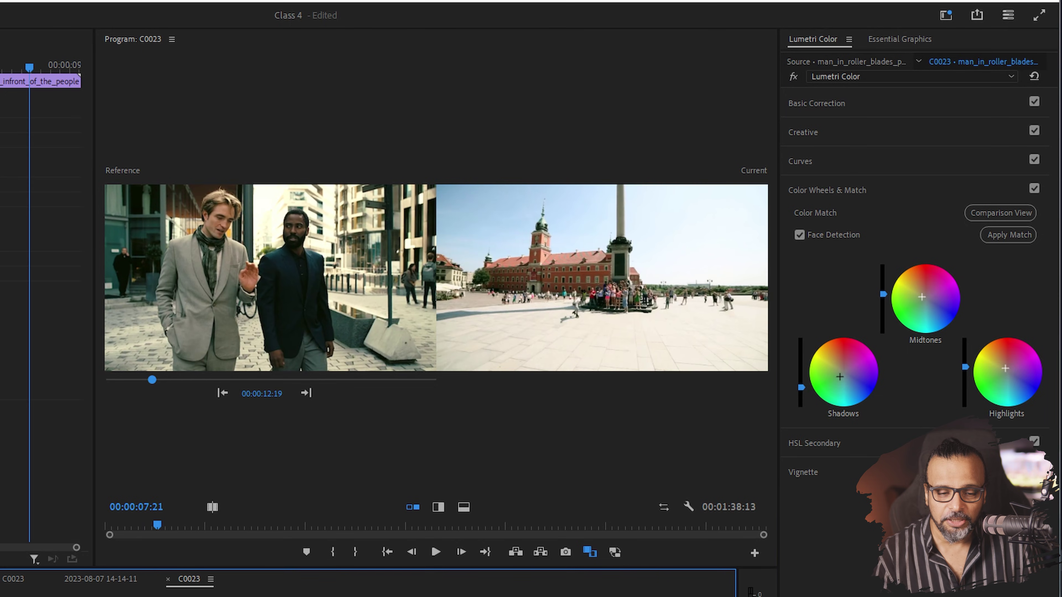
pyautogui.moveTo(247, 592); pyautogui.dragTo(446, 591)
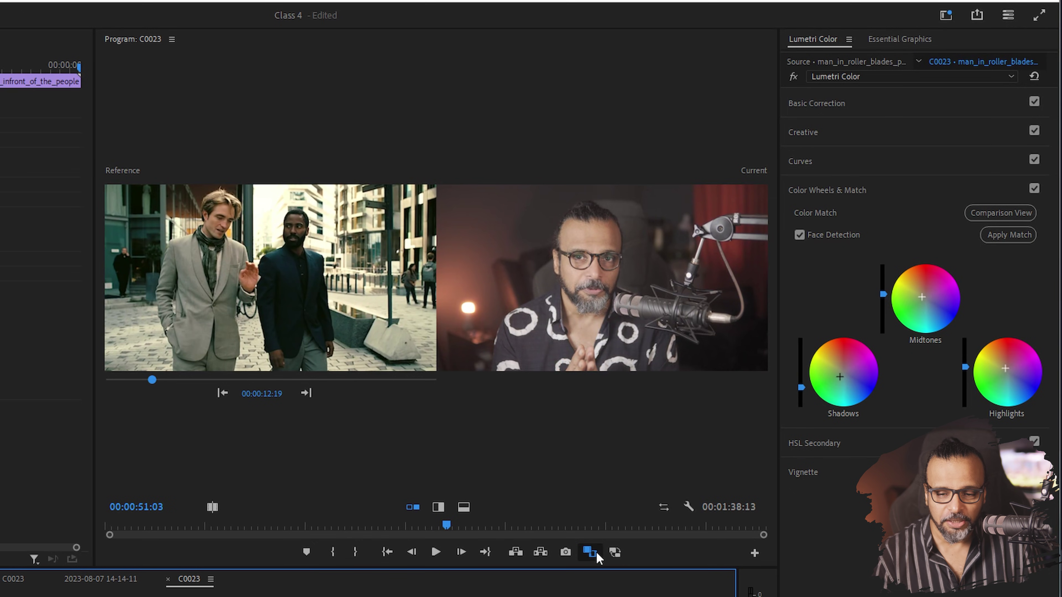
# Close the side-by-side comparison and show the presenter's webcam shot full-frame
pyautogui.click(590, 552)
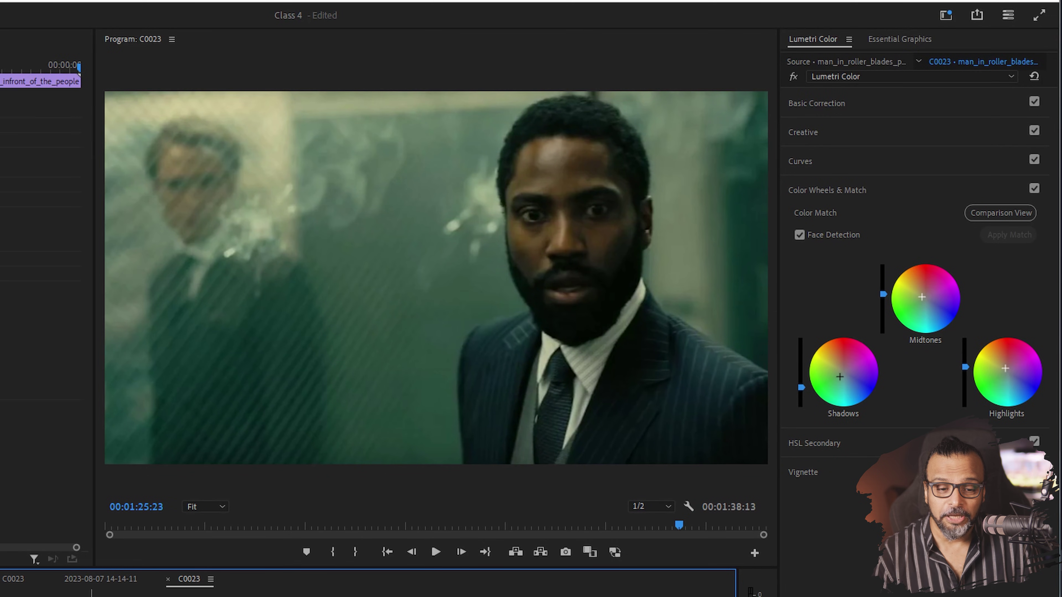
pyautogui.press('Up')
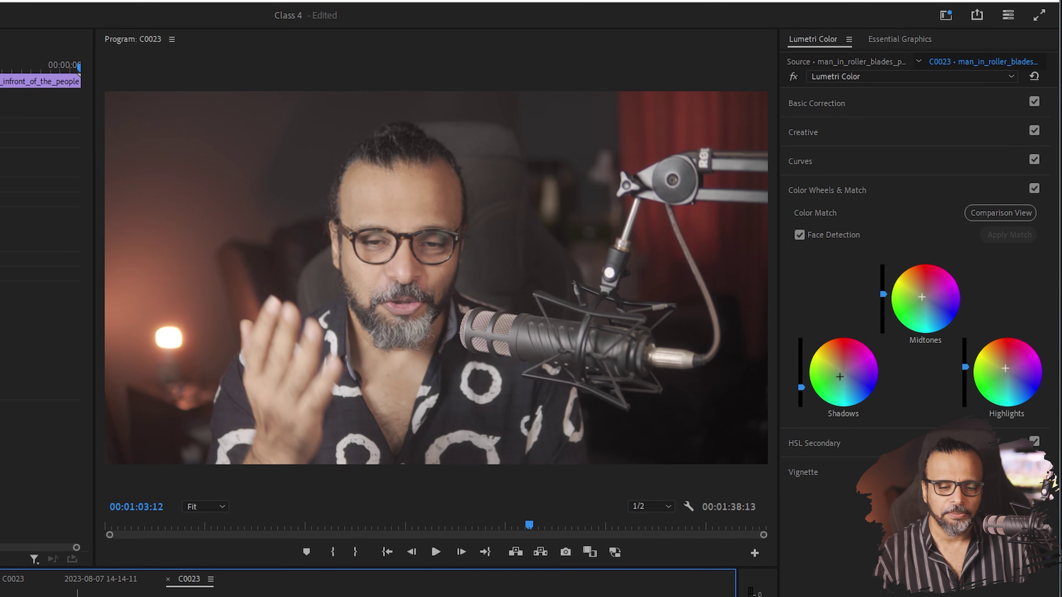
pyautogui.click(42, 80)
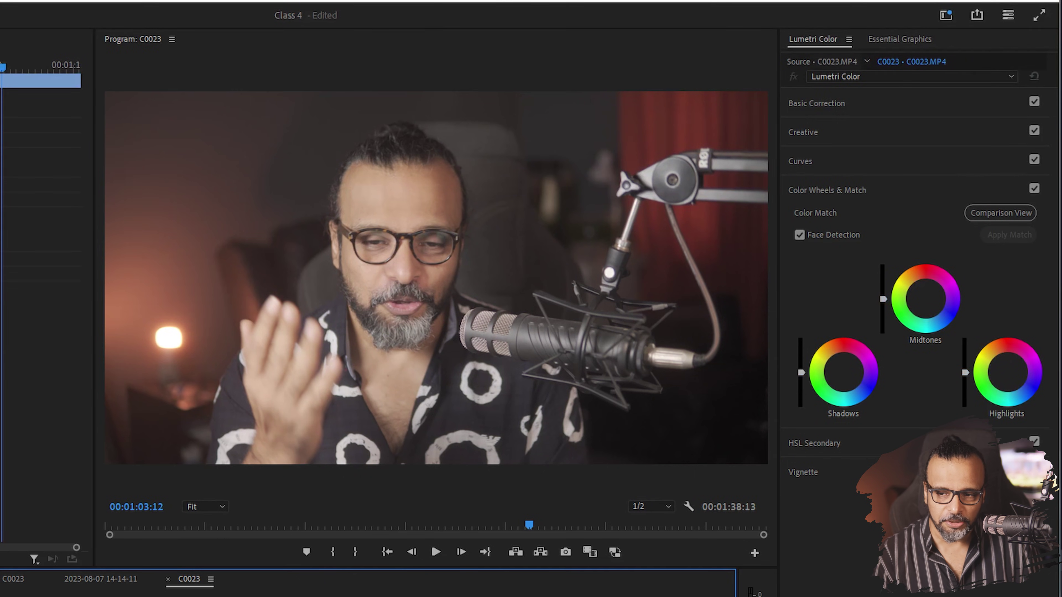
# Compare C0023 side by side with a green-teal Tenet frame and apply Color Match to it
pyautogui.click(996, 214)
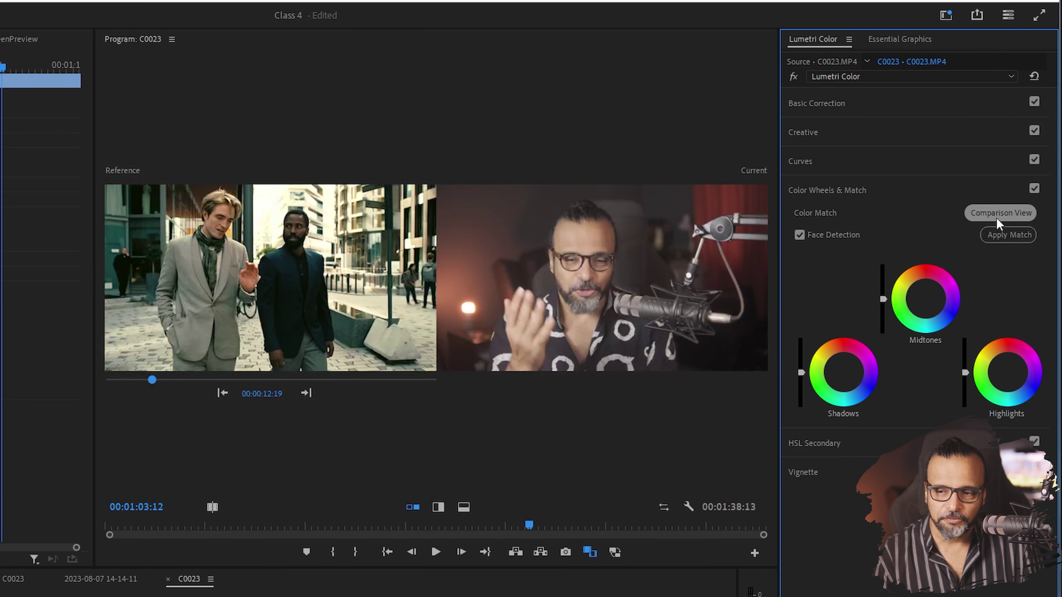
pyautogui.moveTo(152, 380); pyautogui.dragTo(155, 379)
pyautogui.moveTo(231, 379); pyautogui.dragTo(380, 379)
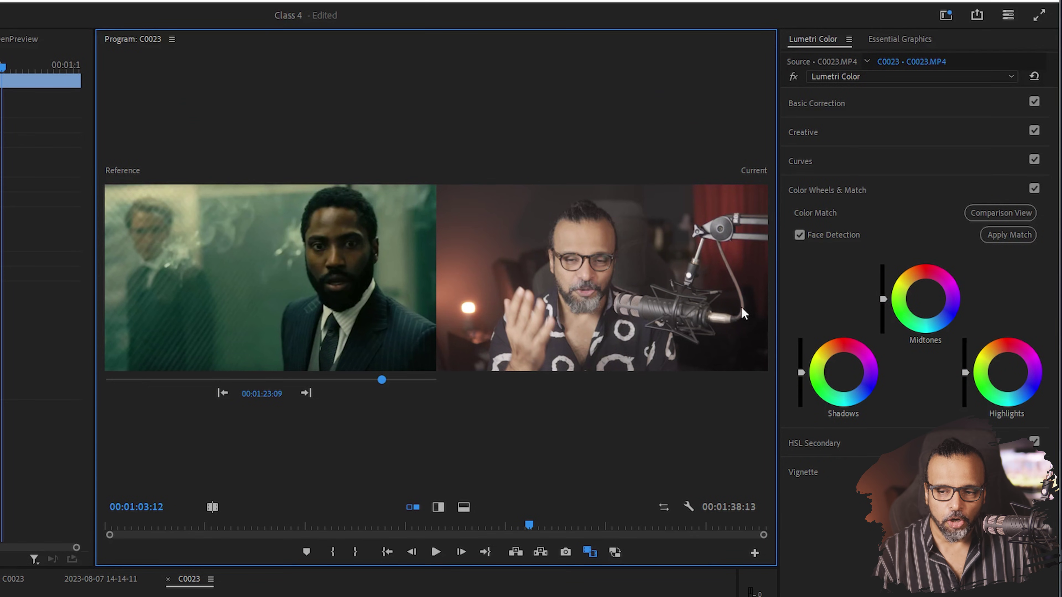
pyautogui.click(1008, 236)
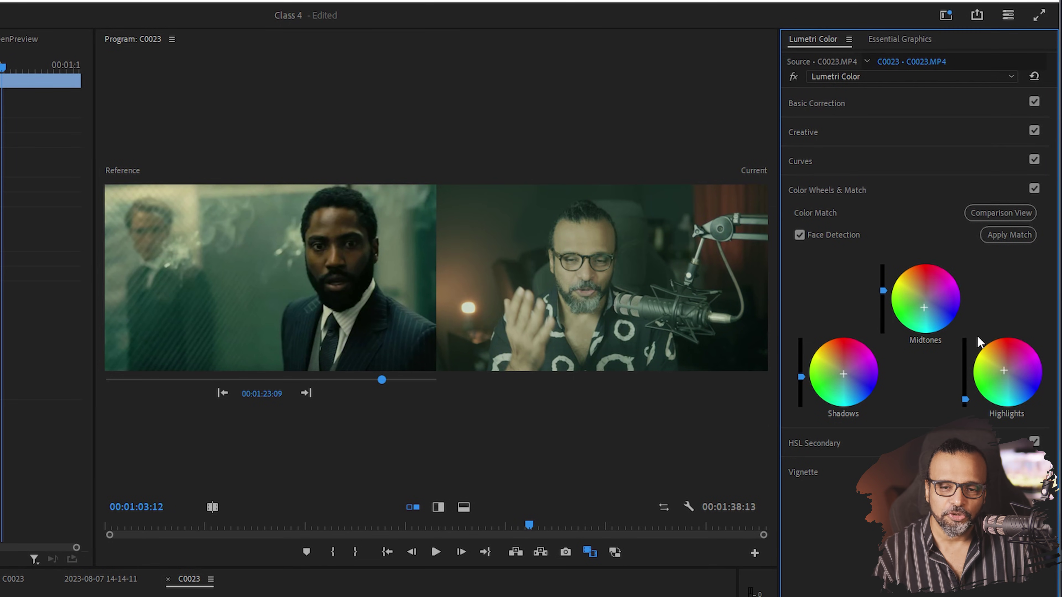
pyautogui.click(857, 443)
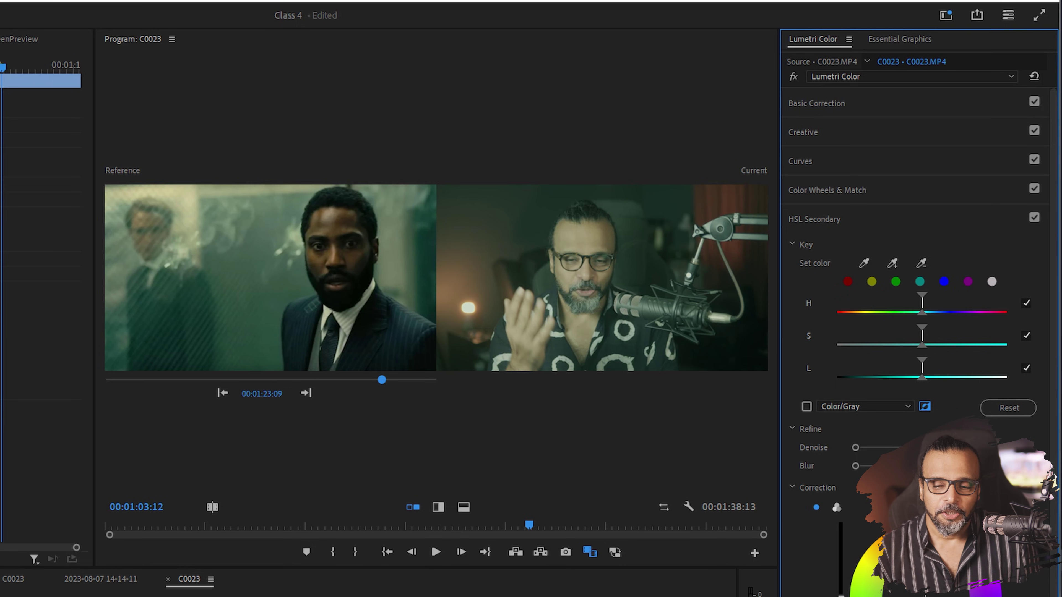
# Move to the roller-skate shot and set the reference to the sunlit Tenet street frame at 00:00:28:19
pyautogui.click(243, 592)
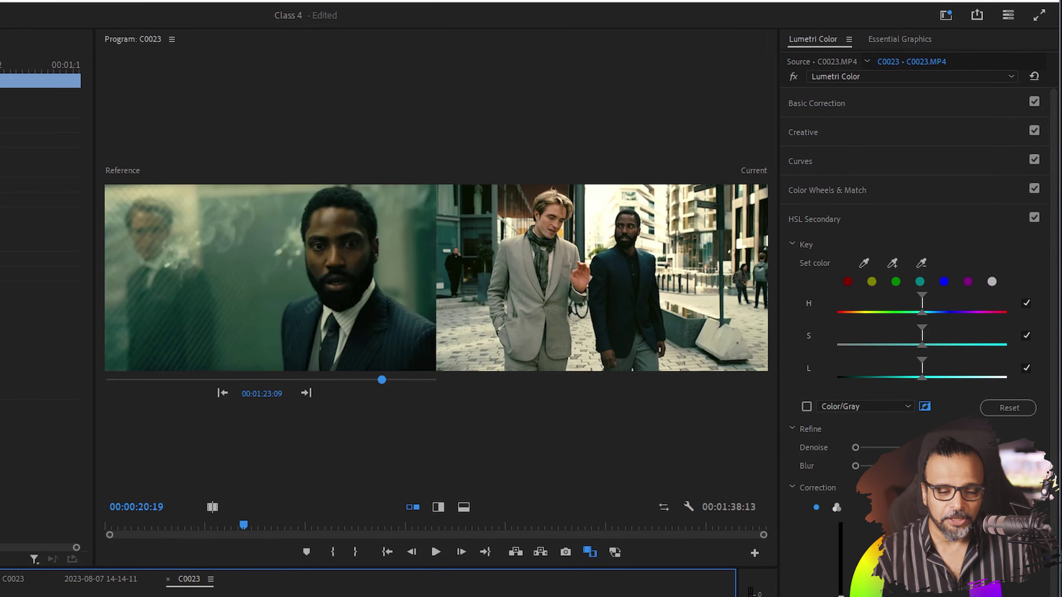
pyautogui.press('Up')
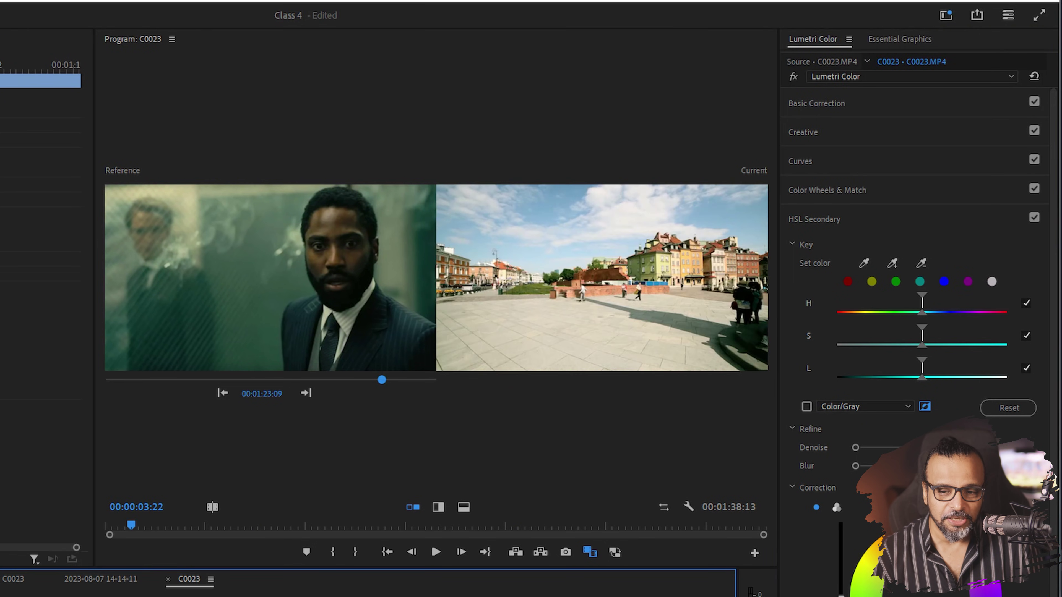
pyautogui.press('Up')
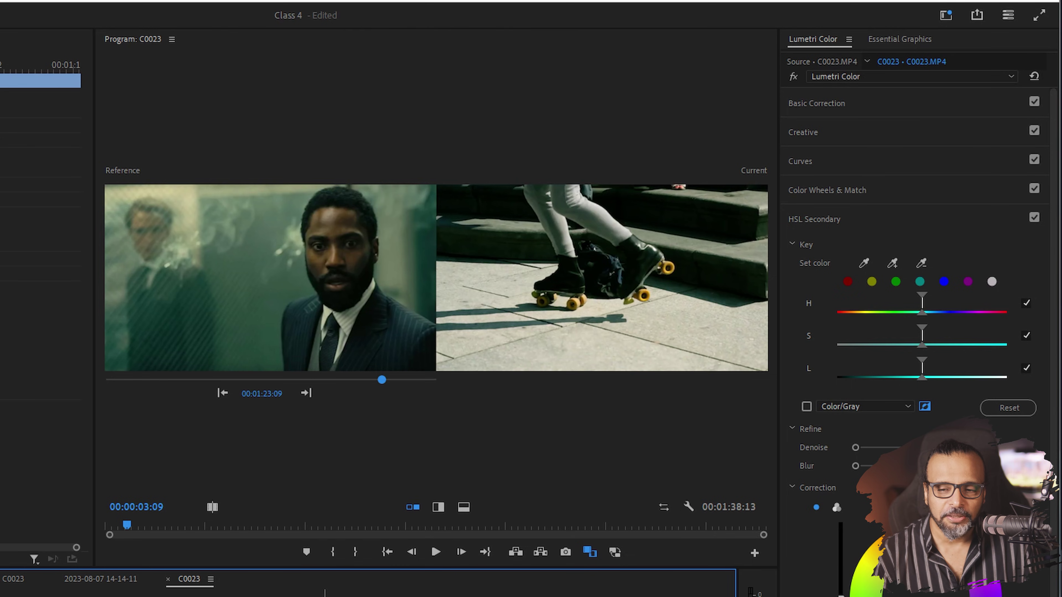
pyautogui.click(950, 222)
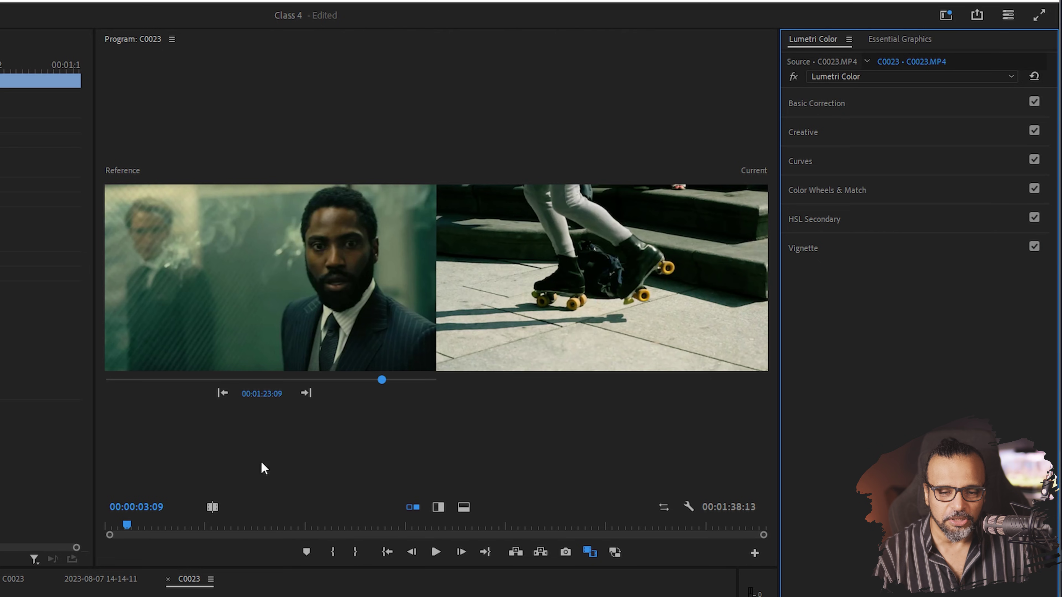
pyautogui.moveTo(381, 379); pyautogui.dragTo(203, 379)
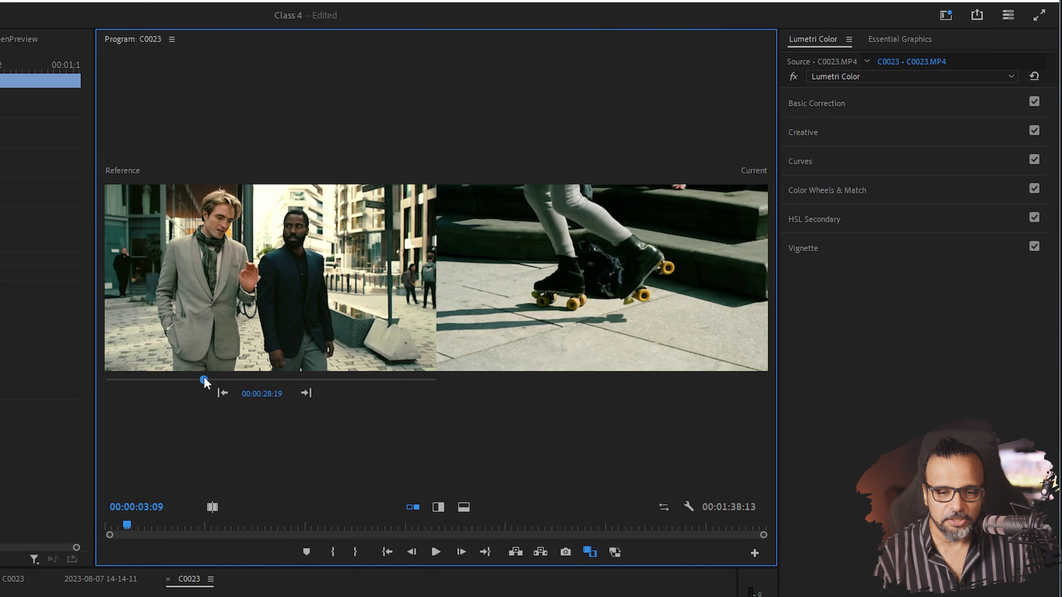
# Set the roller-skates clip's Temperature to 21.1 and Tint to -9.4, then close the comparison
pyautogui.press('Home')
pyautogui.press('Down')
pyautogui.press('Up')
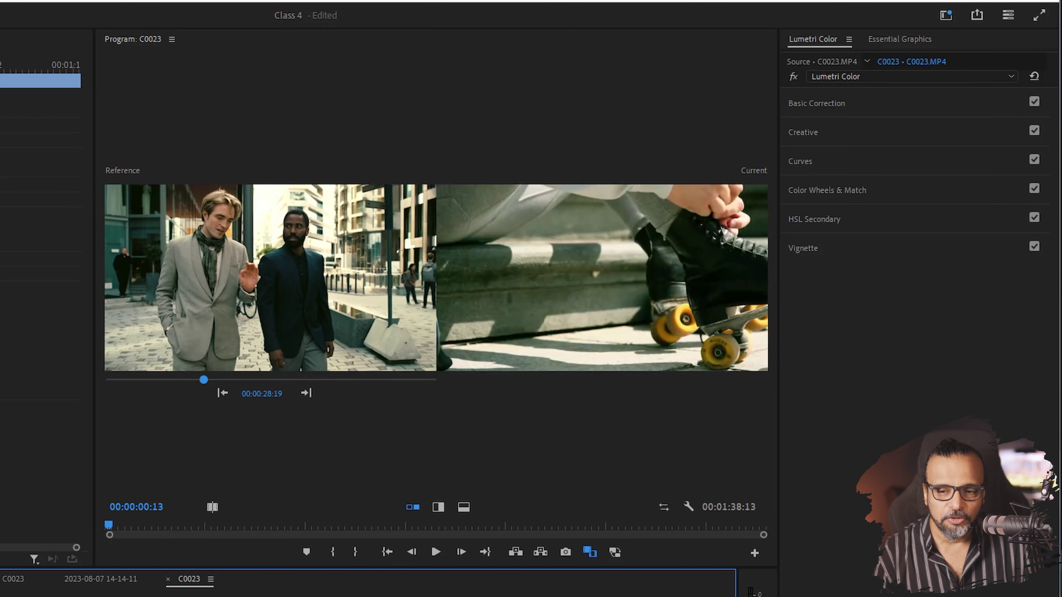
pyautogui.click(892, 112)
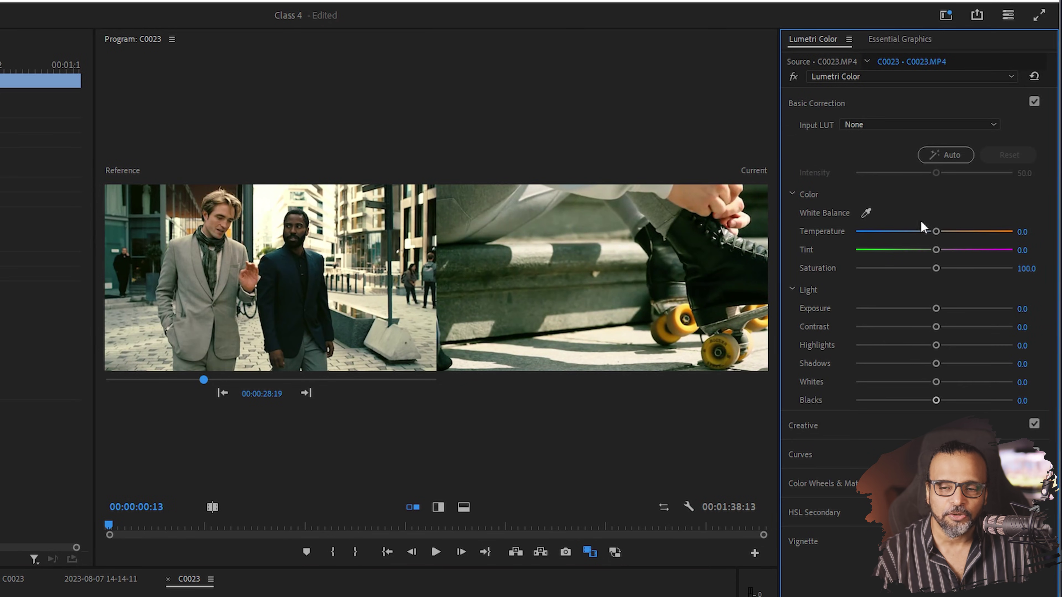
pyautogui.moveTo(937, 250)
pyautogui.mouseDown()
pyautogui.moveTo(927, 250)
pyautogui.moveTo(951, 232)
pyautogui.mouseUp()
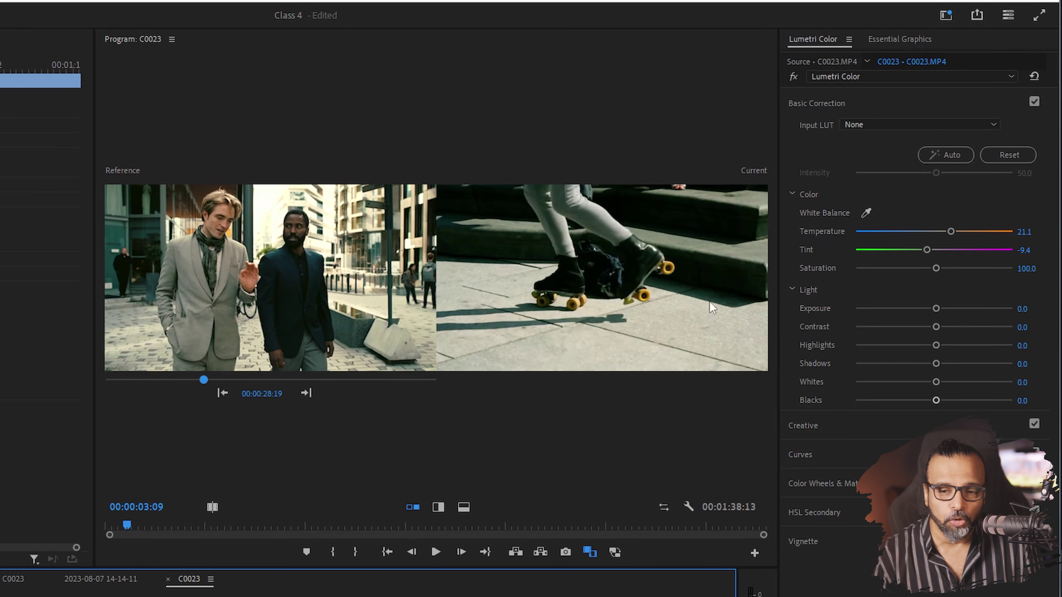
pyautogui.click(590, 552)
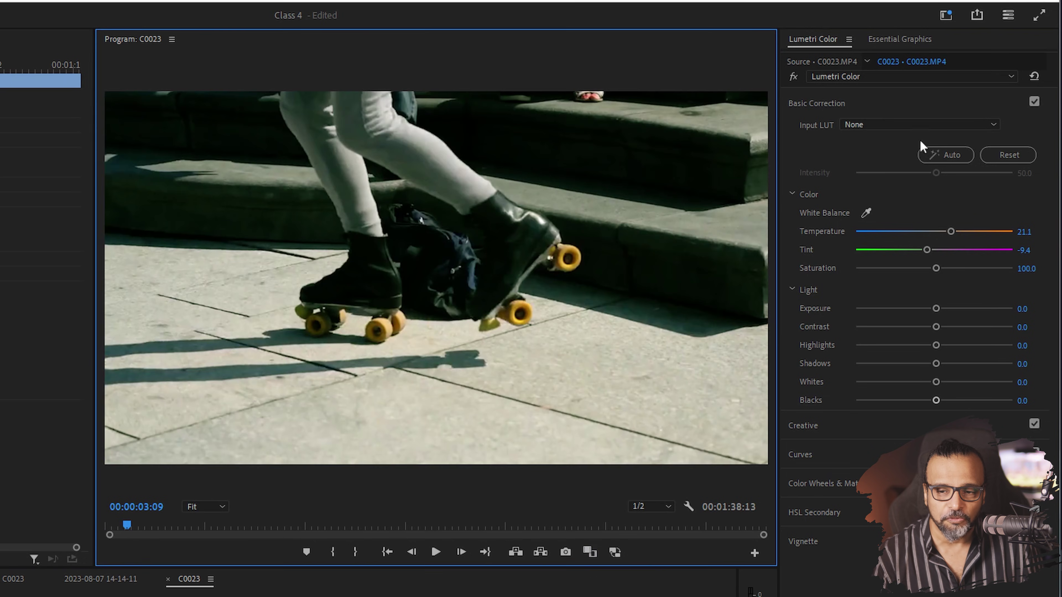
# Switch Lumetri Color to the man_in_roller_blades clip and return the playhead to the sequence start
pyautogui.click(793, 78)
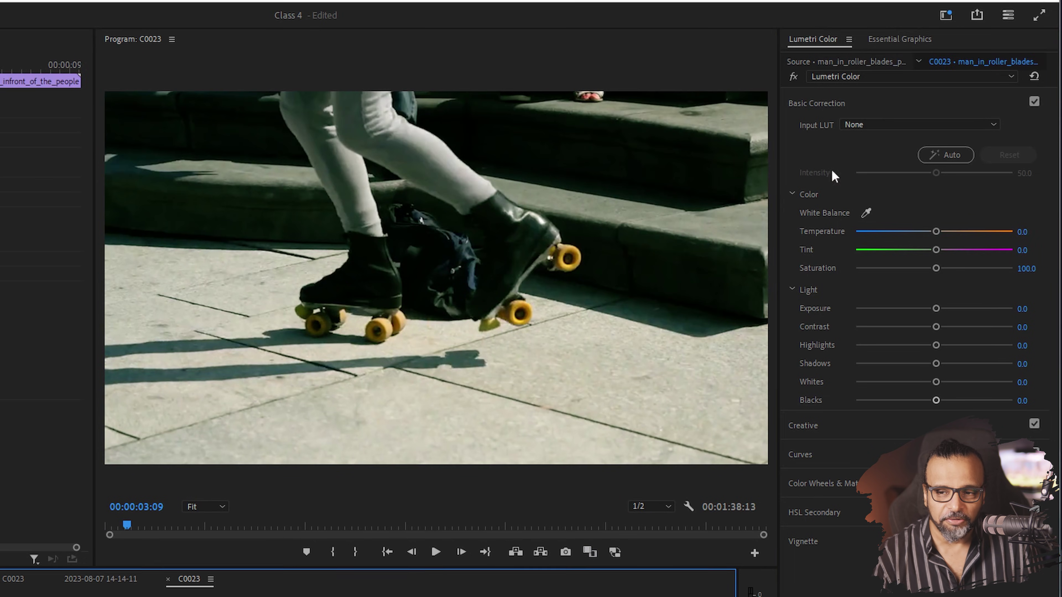
pyautogui.click(809, 142)
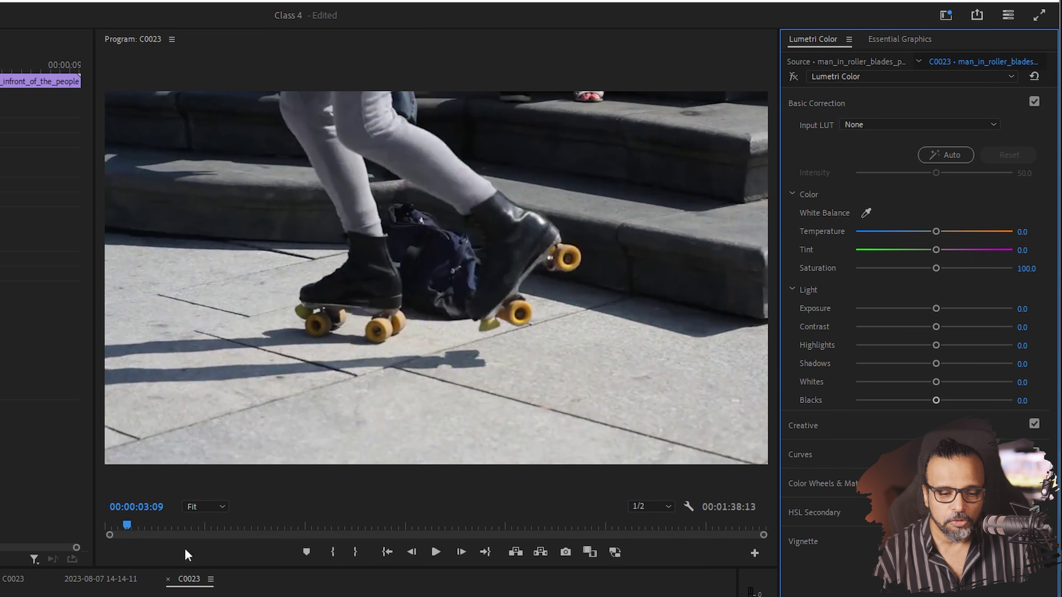
pyautogui.press('Home')
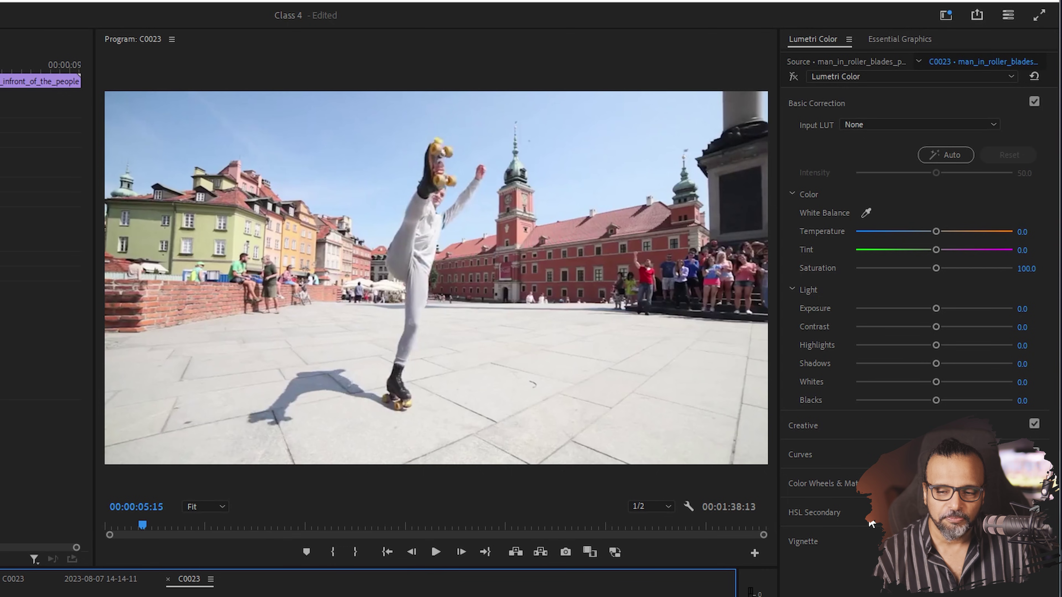
# Bend the RGB curve into a soft S, lowering the white point and lifting the black point
pyautogui.click(836, 483)
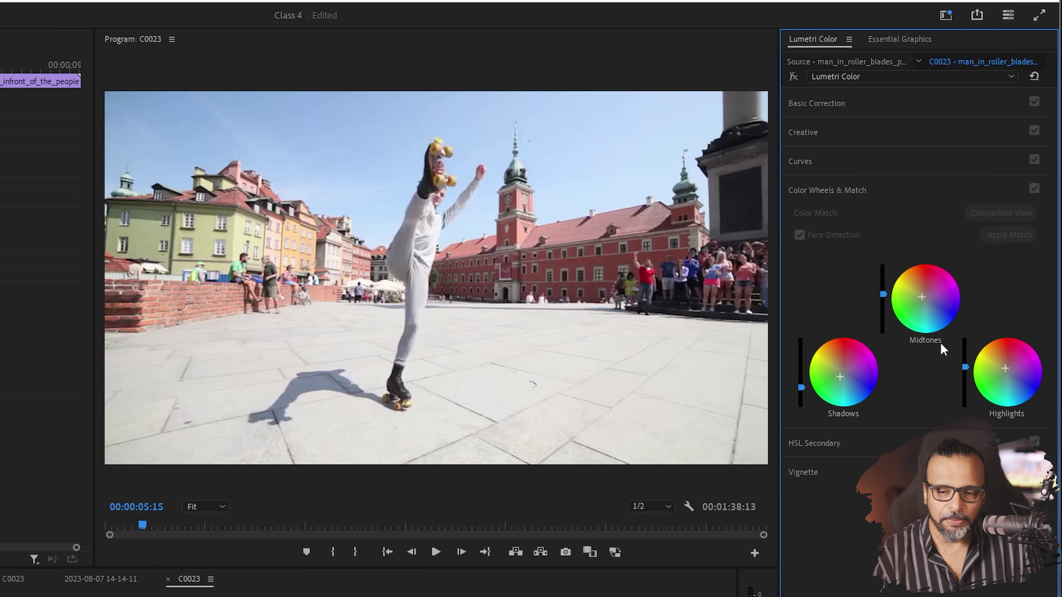
pyautogui.click(793, 77)
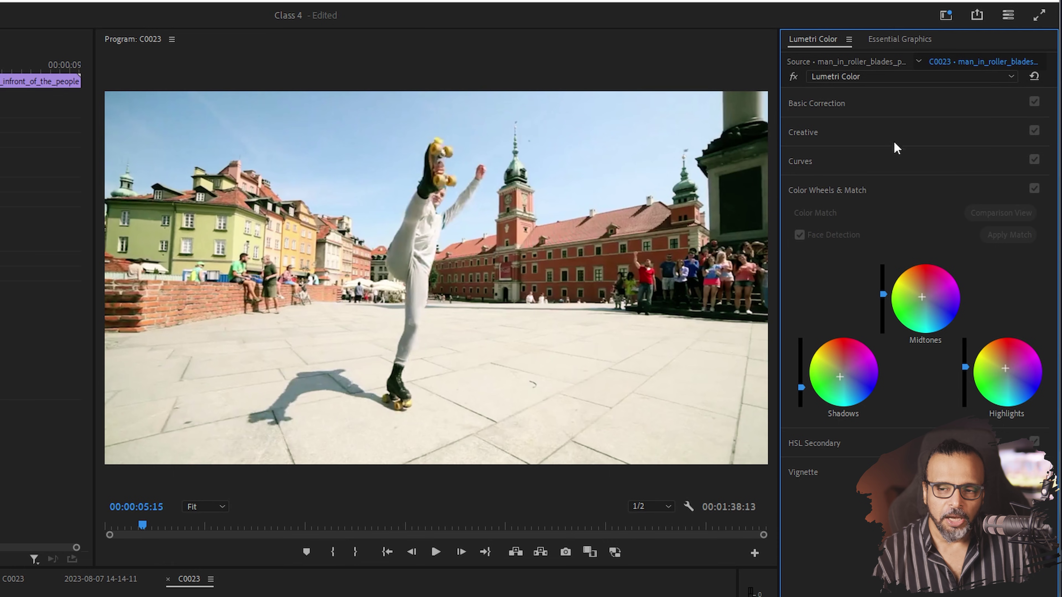
pyautogui.click(877, 165)
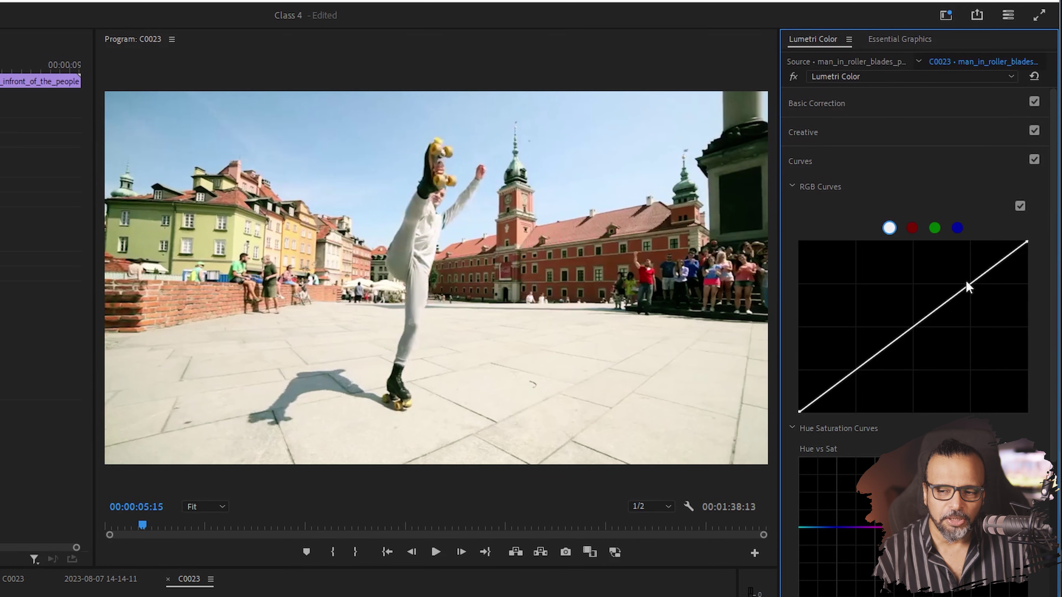
pyautogui.moveTo(969, 289); pyautogui.dragTo(938, 314)
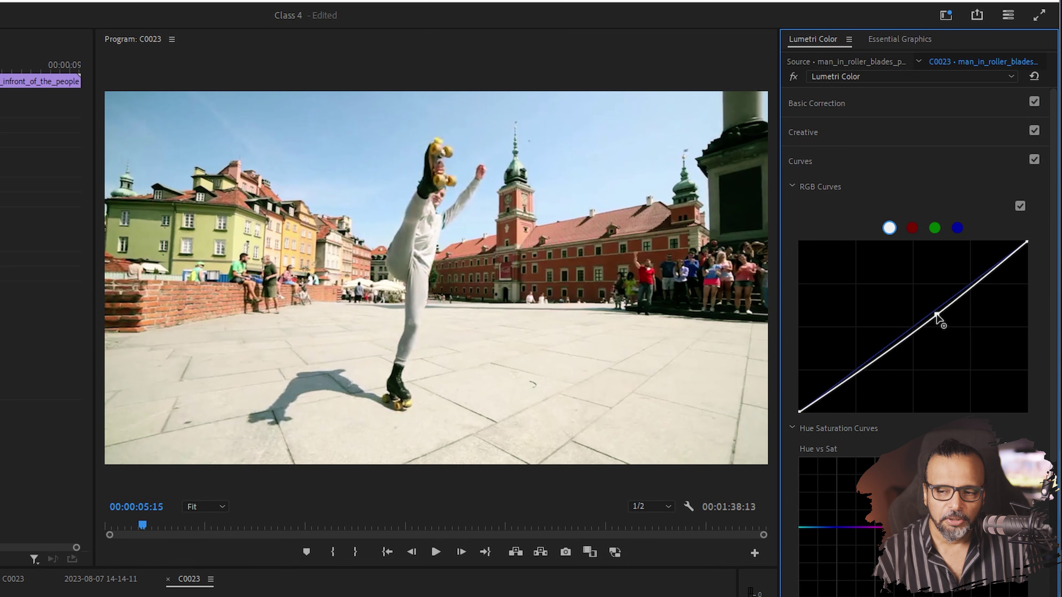
pyautogui.click(994, 268)
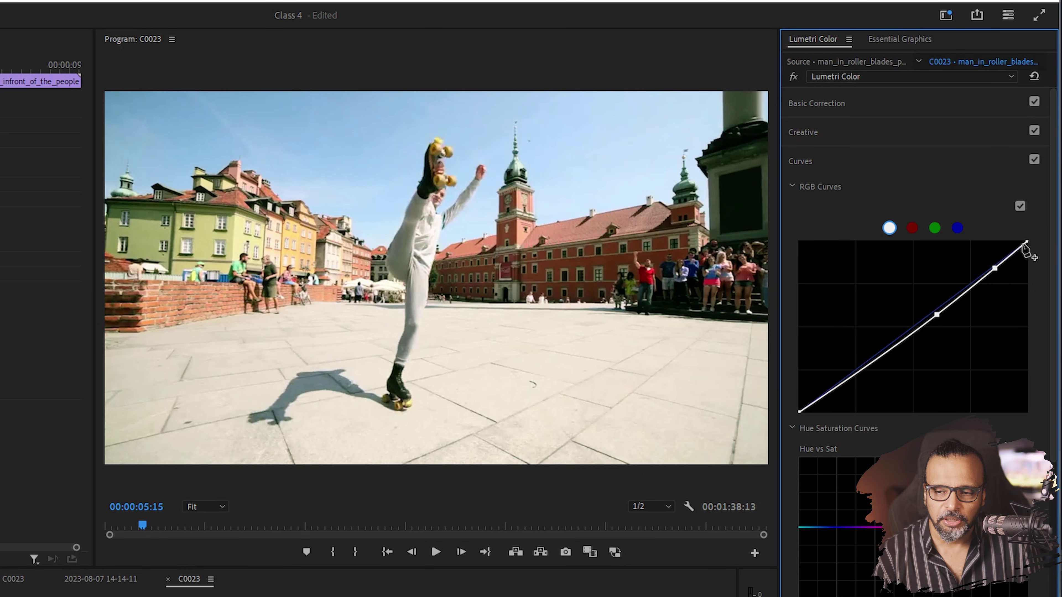
pyautogui.moveTo(1027, 243)
pyautogui.mouseDown()
pyautogui.moveTo(1028, 267)
pyautogui.moveTo(996, 274)
pyautogui.mouseUp()
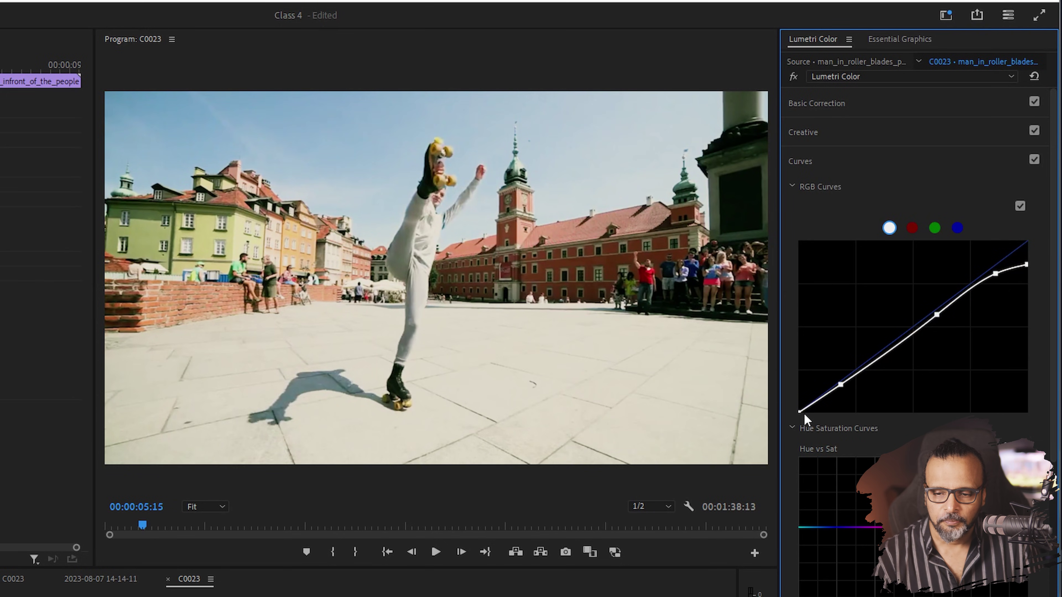
pyautogui.moveTo(798, 404); pyautogui.dragTo(797, 404)
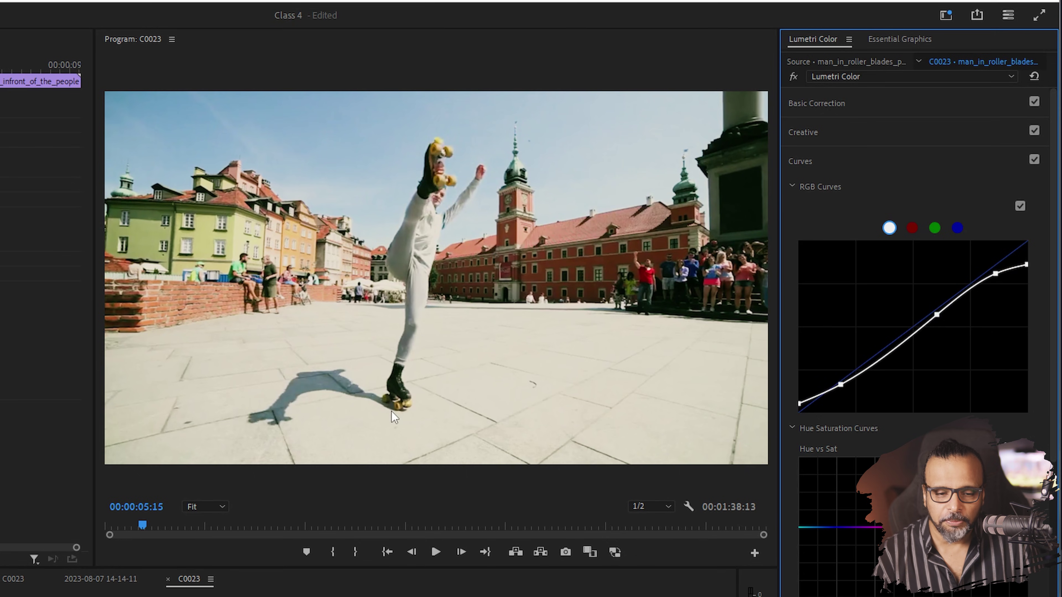
pyautogui.click(120, 593)
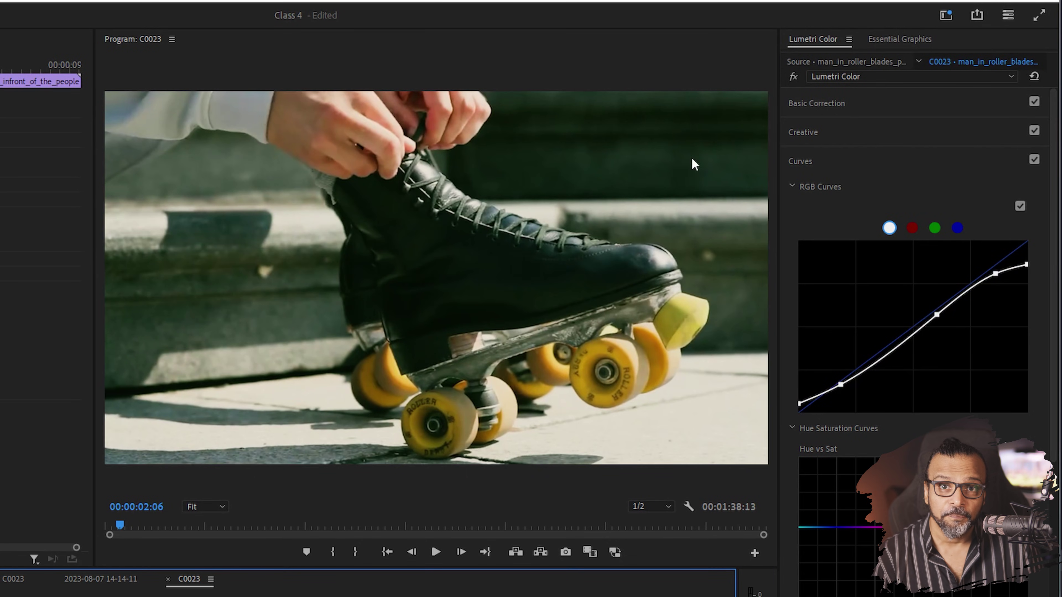
pyautogui.click(793, 76)
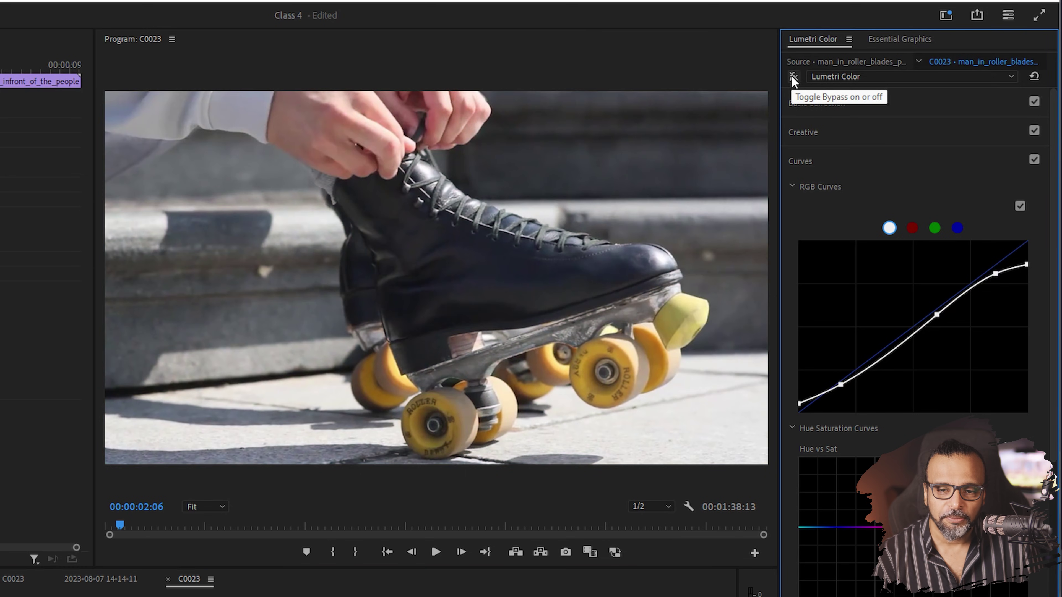
pyautogui.click(792, 76)
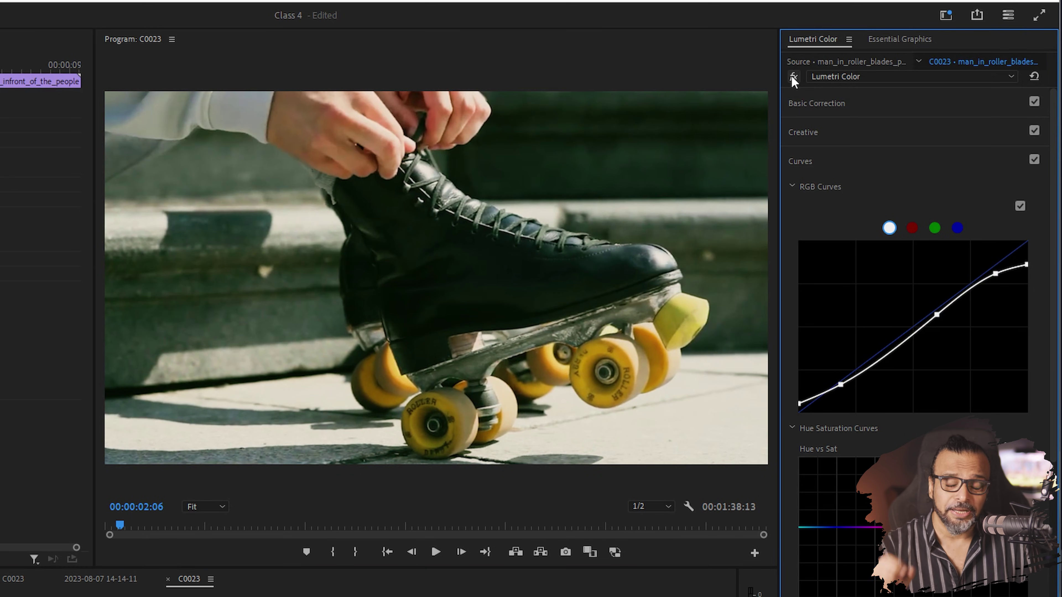